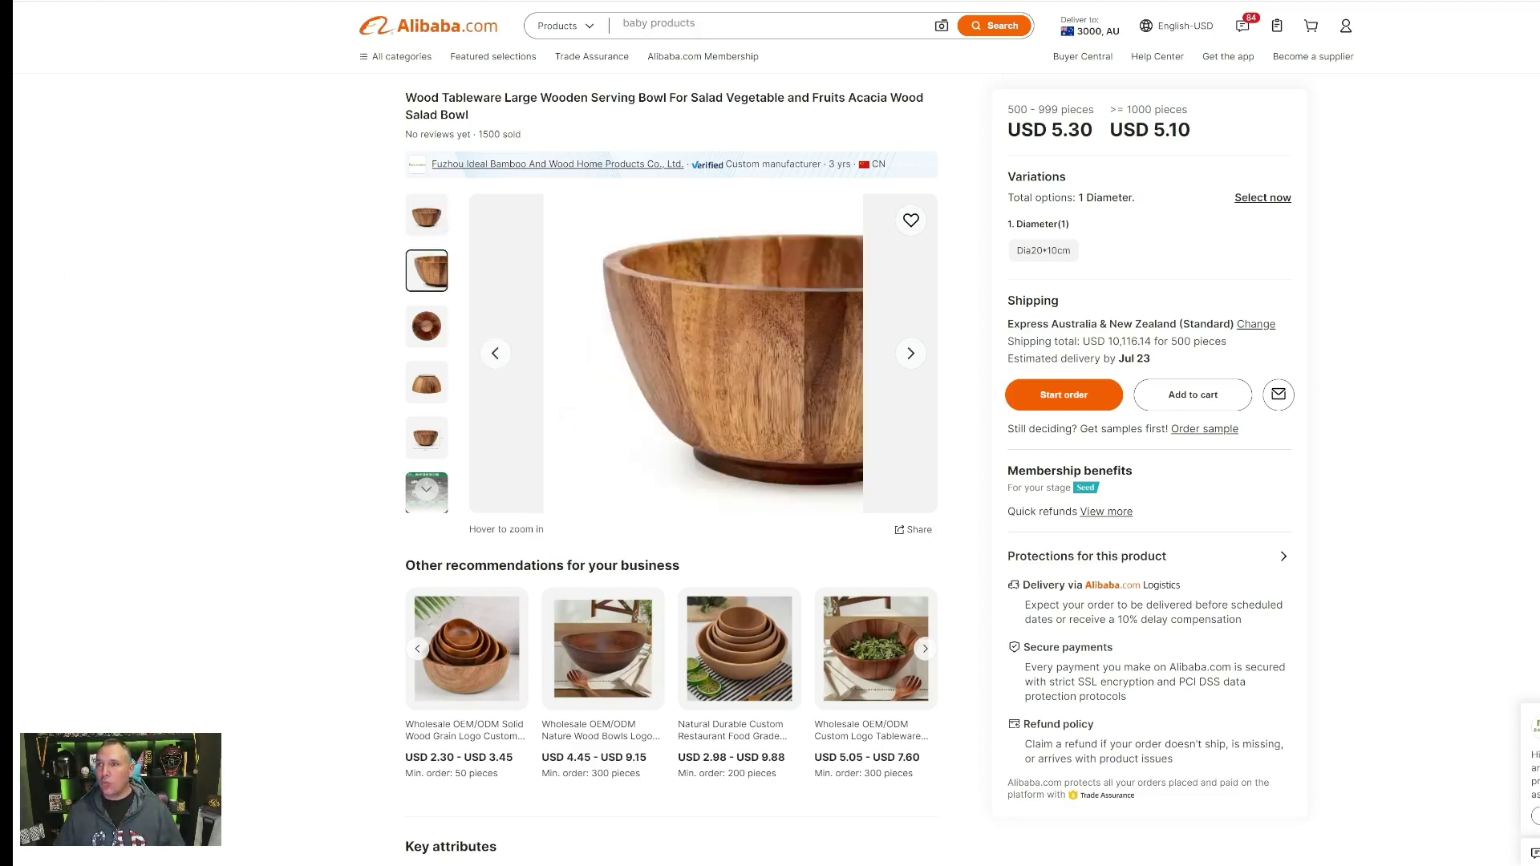
Generate fancy modern kitchen countertop images in Leonardo.AI from the pasted natural-lighting prompt
key(ctrl+t)
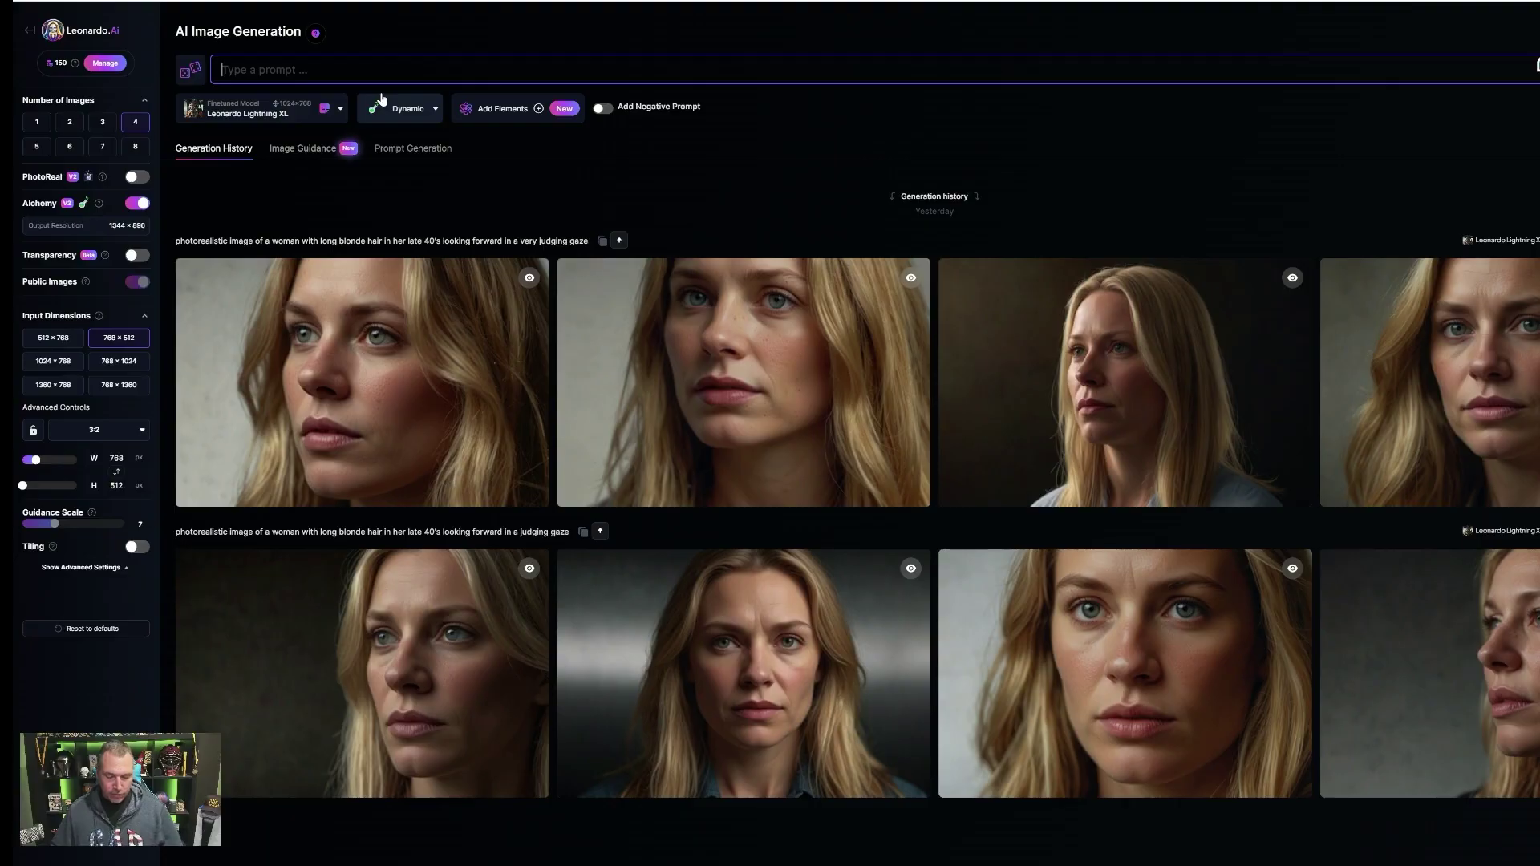
text(fancy home kitchen countertop, modern and luxurious, with natural lighting)
key(Return)
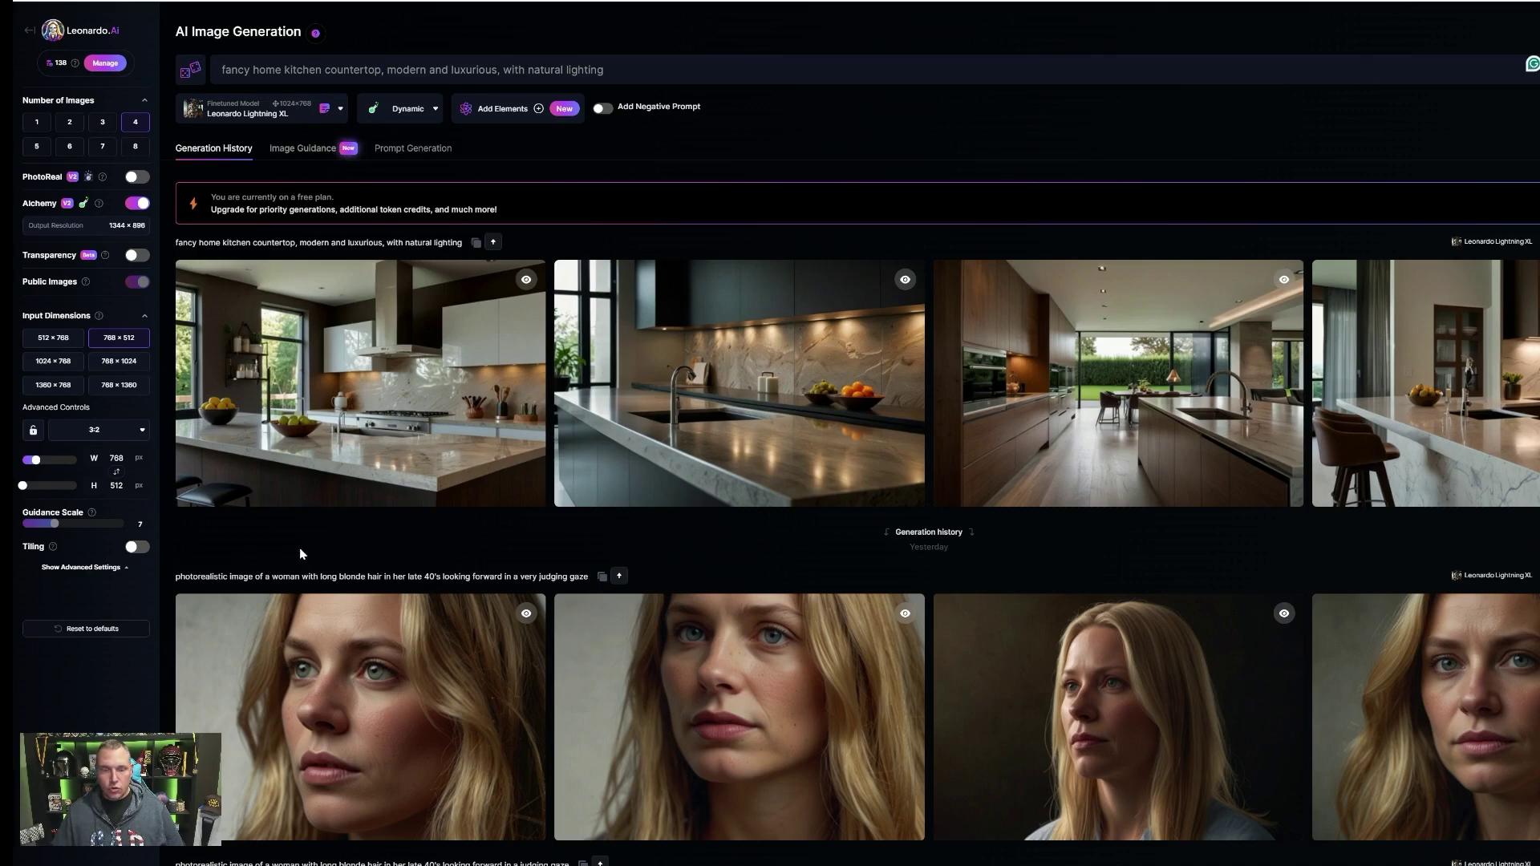
Enlarge the second kitchen countertop image and copy it
mouse_move(252, 427)
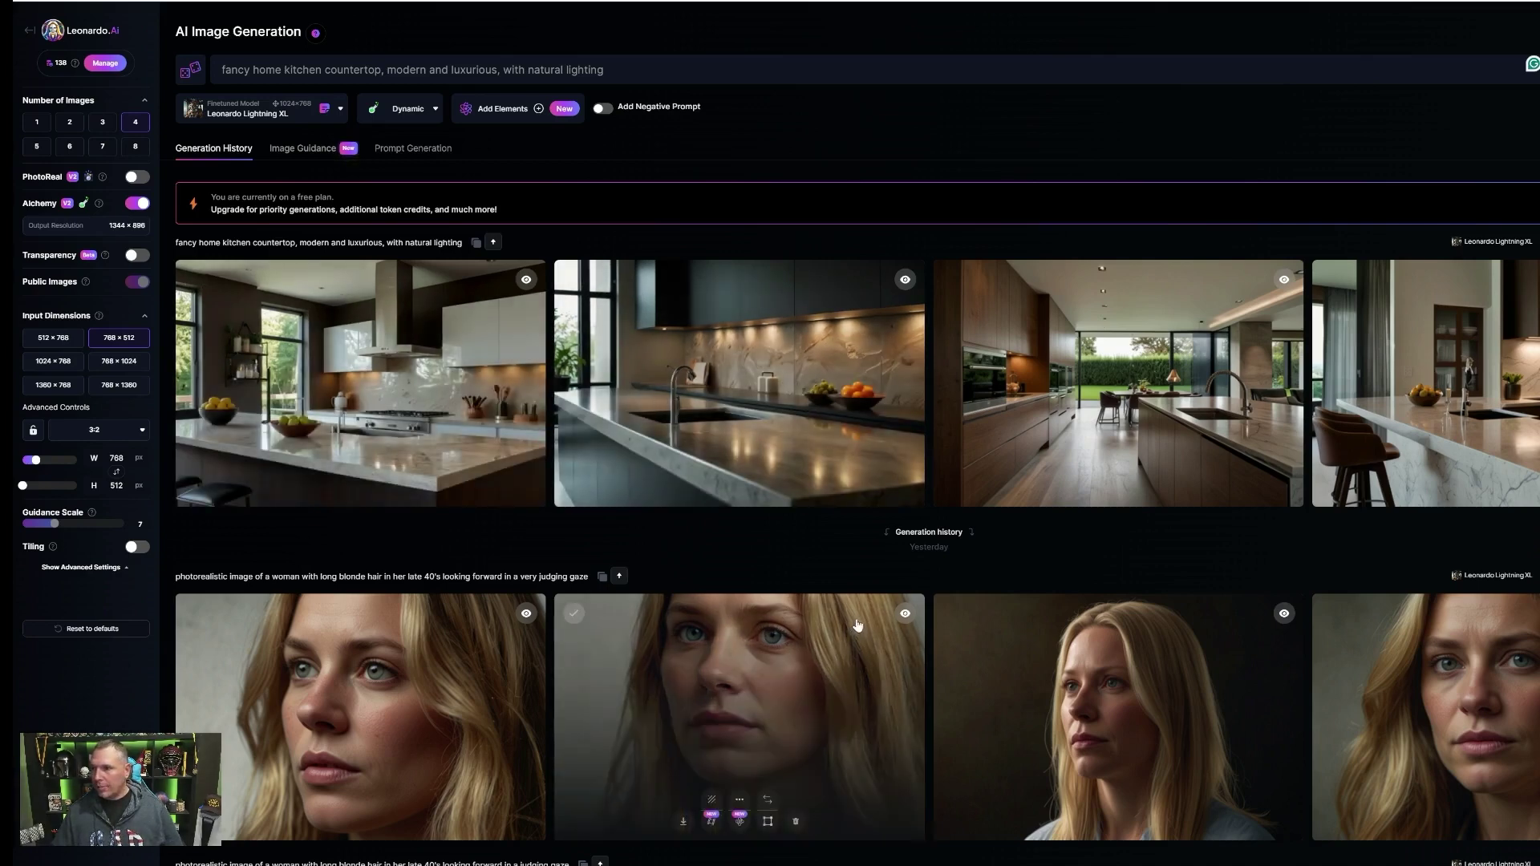
click(811, 503)
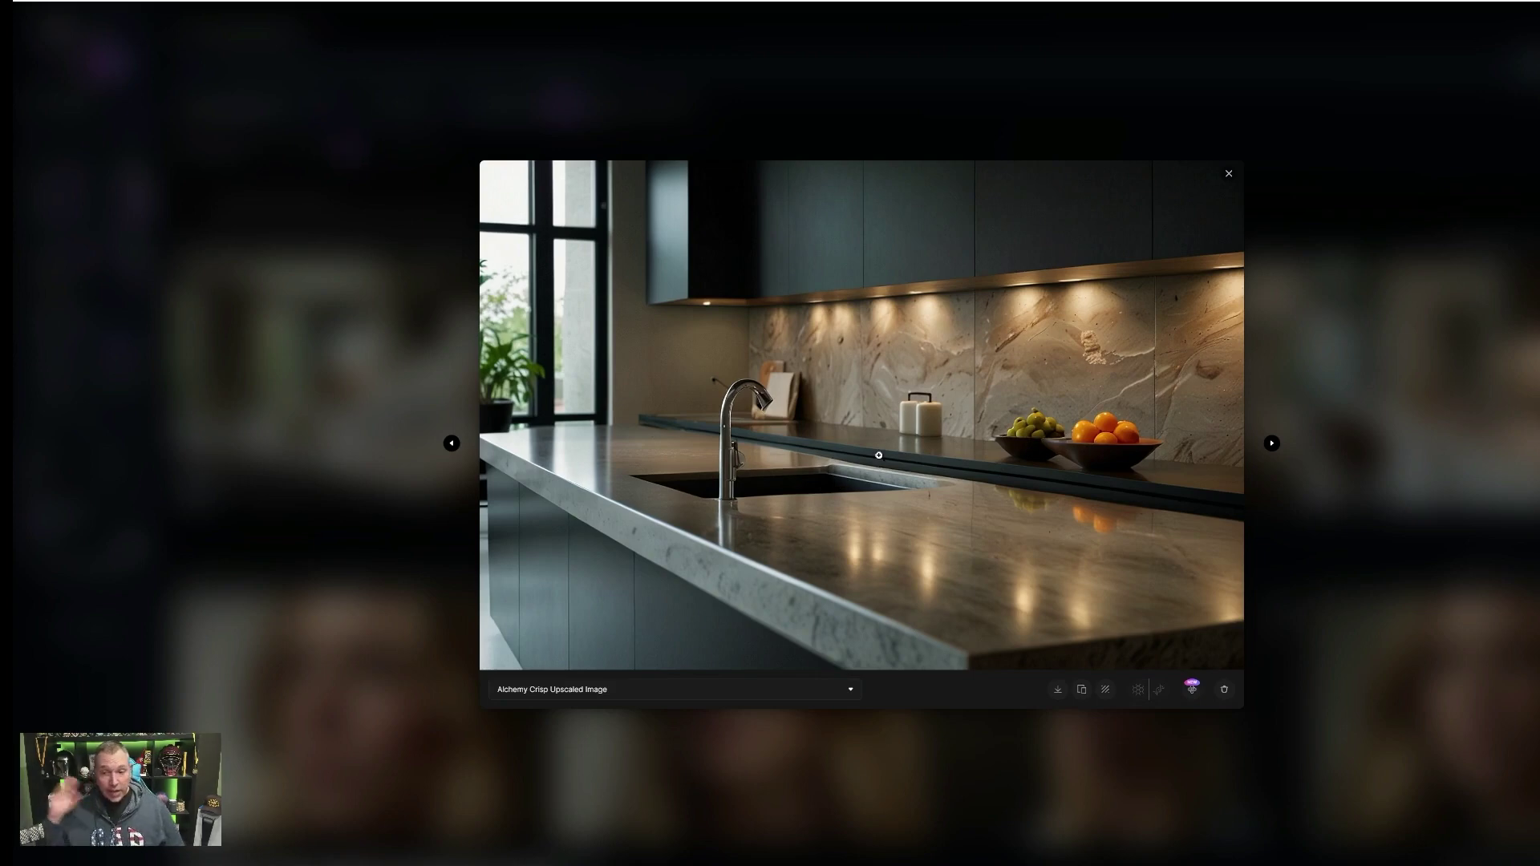
right_click(831, 373)
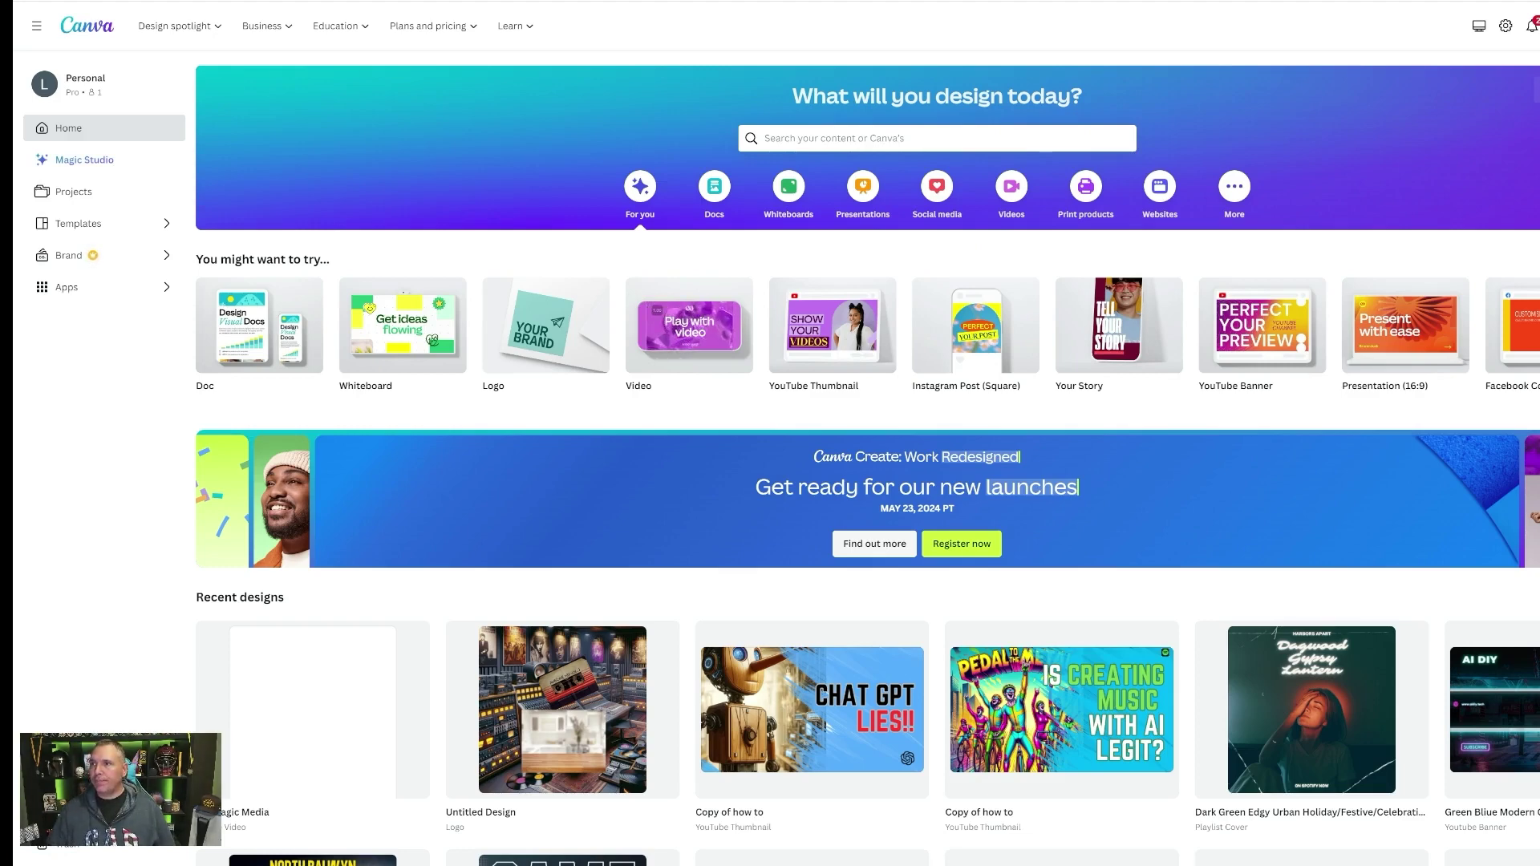
Paste the kitchen image on Canva's home page and create a 2688 × 1792 px design from it
click(1538, 25)
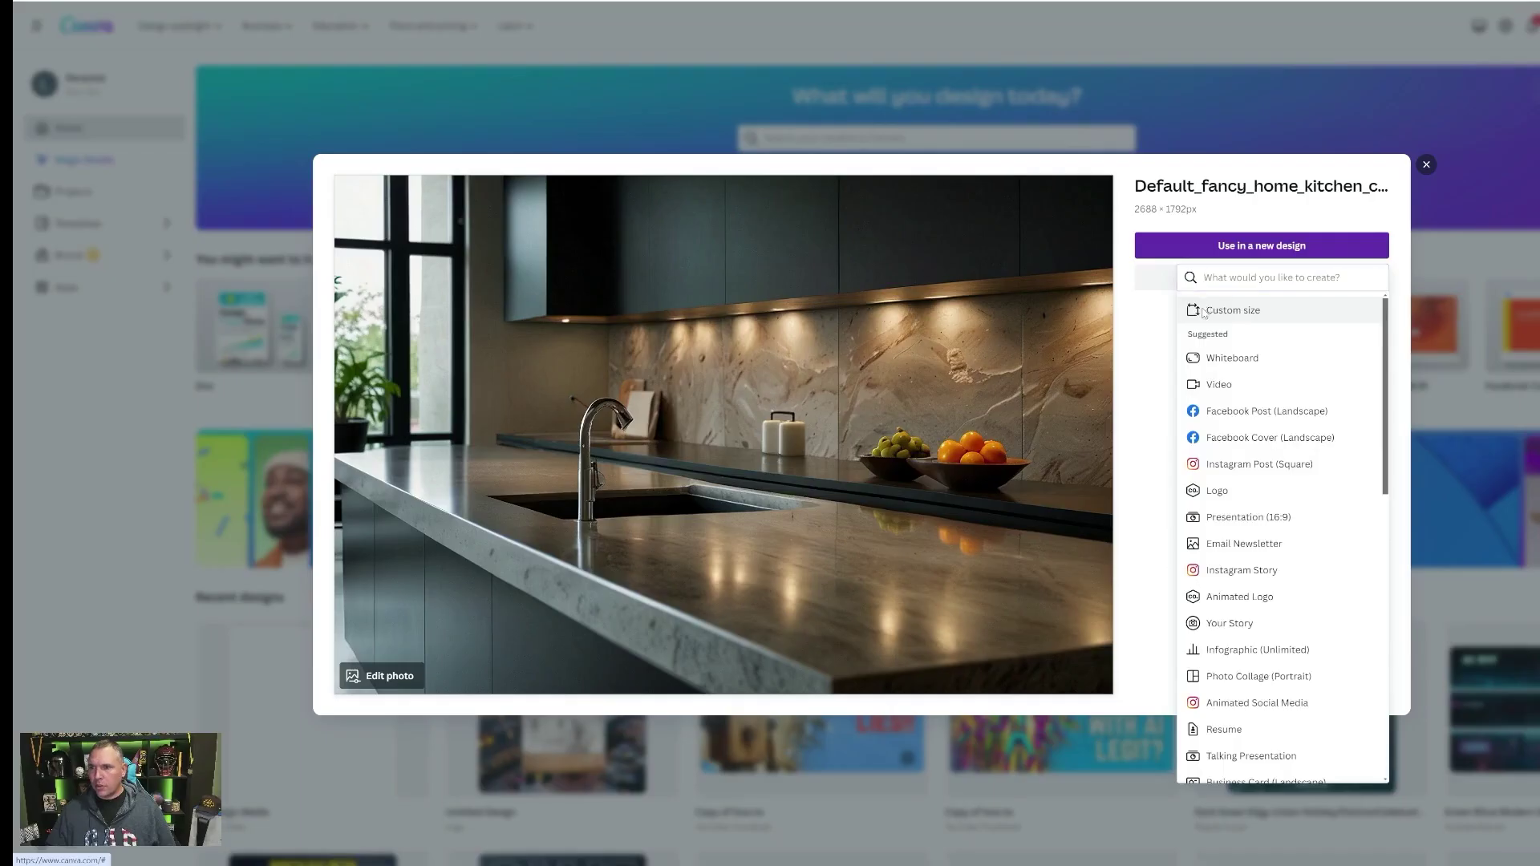
click(1211, 302)
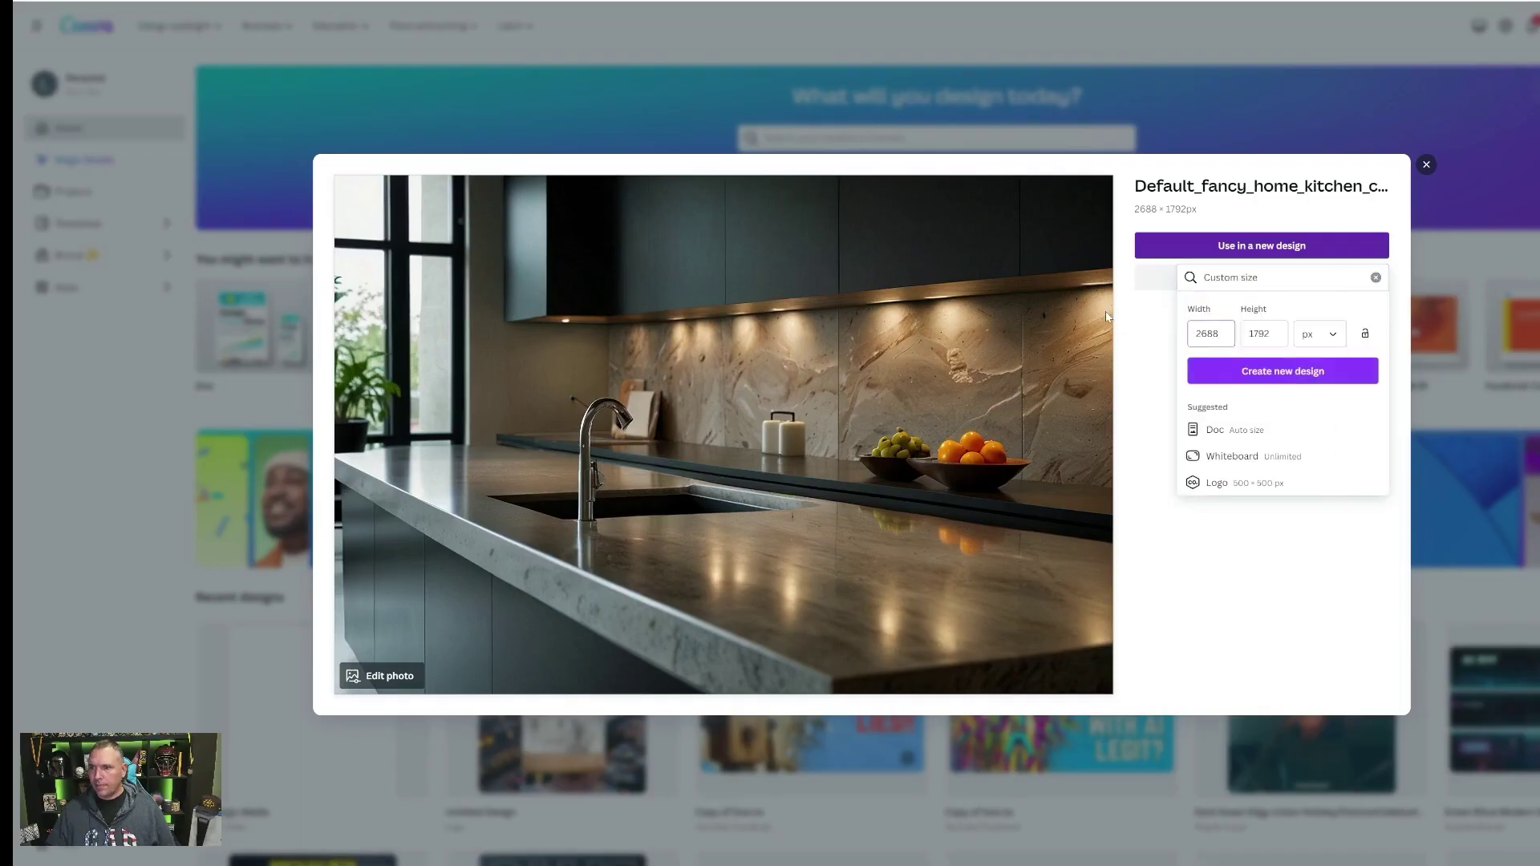
click(1263, 377)
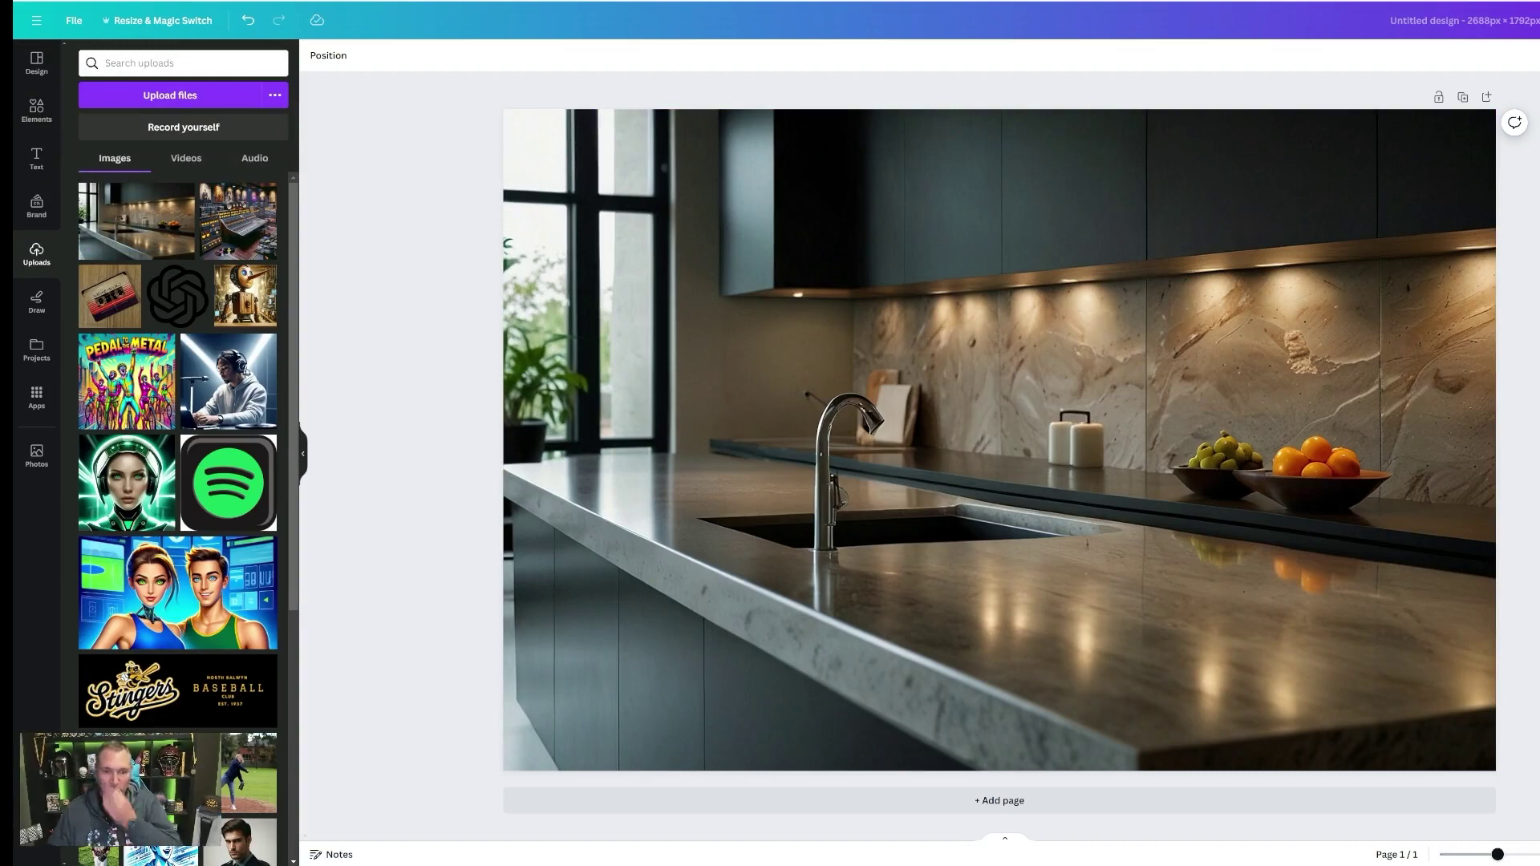
Paste the wooden bowl, remove its white background, and resize it to about 642 × 640
key(ctrl+v)
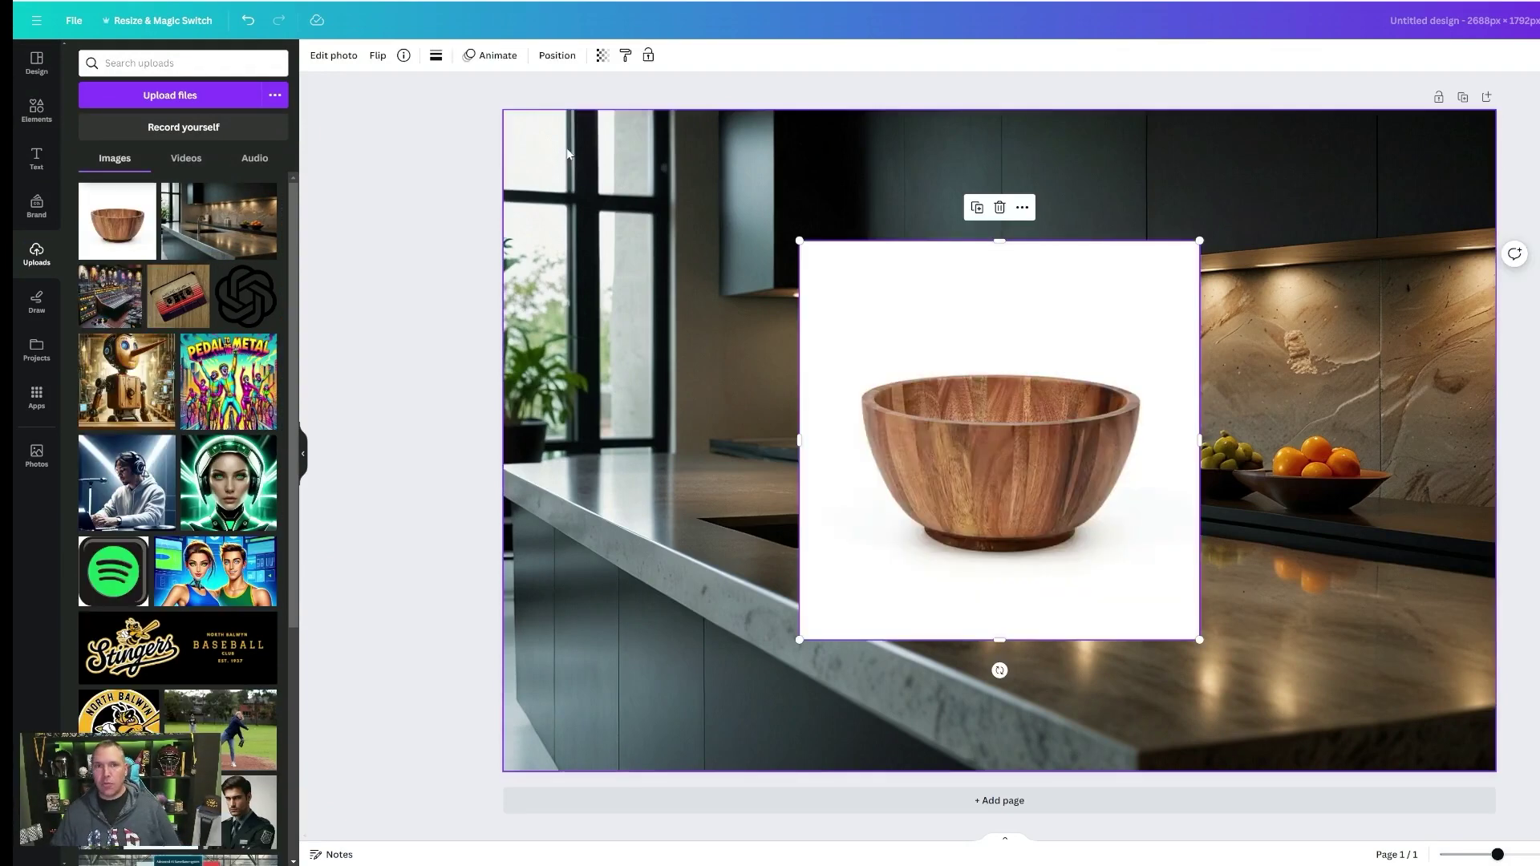
click(343, 60)
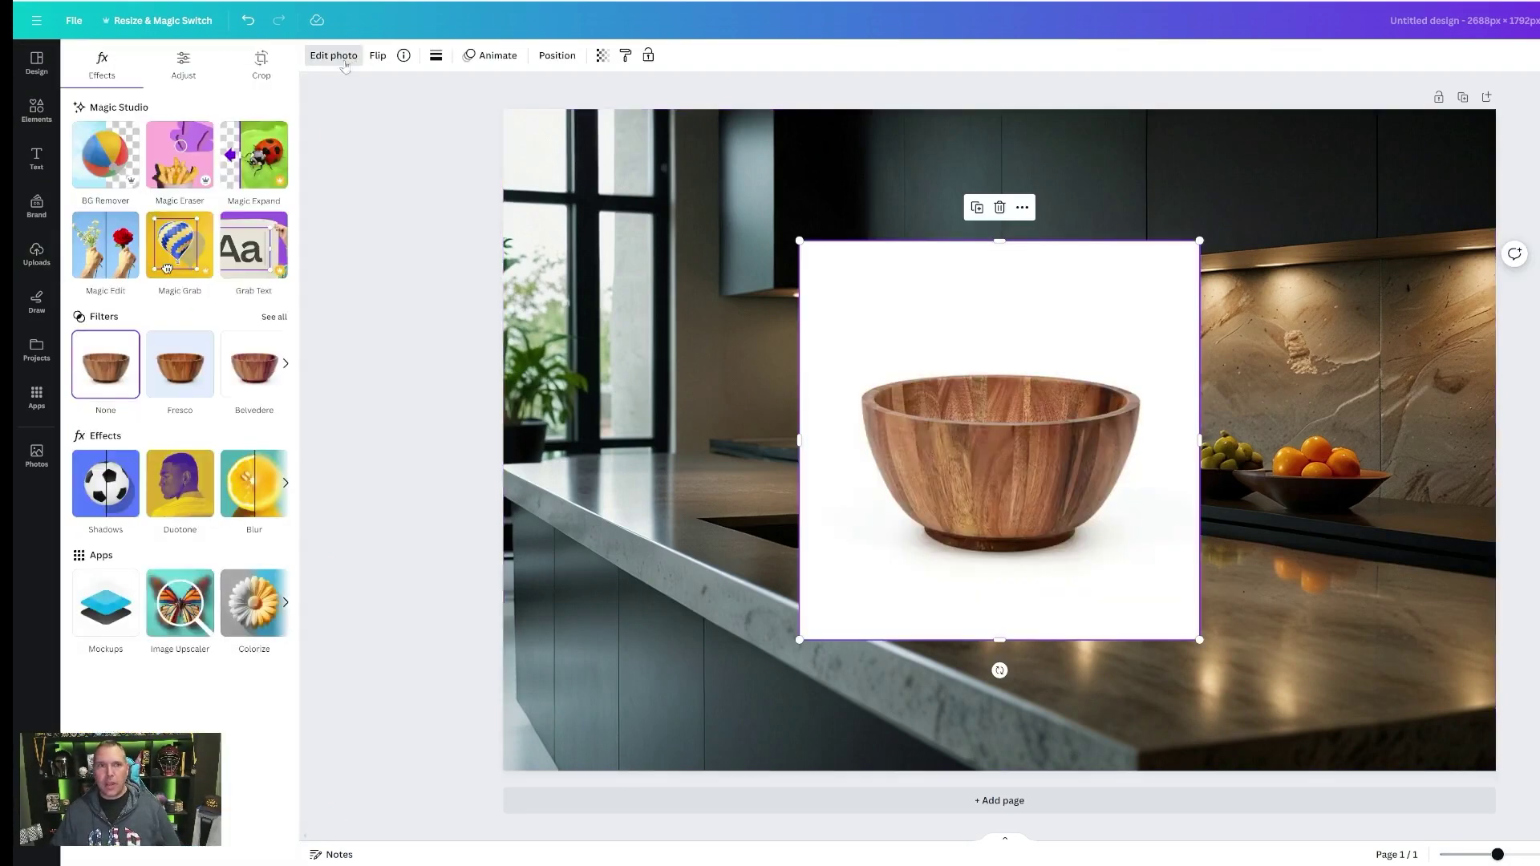
click(106, 163)
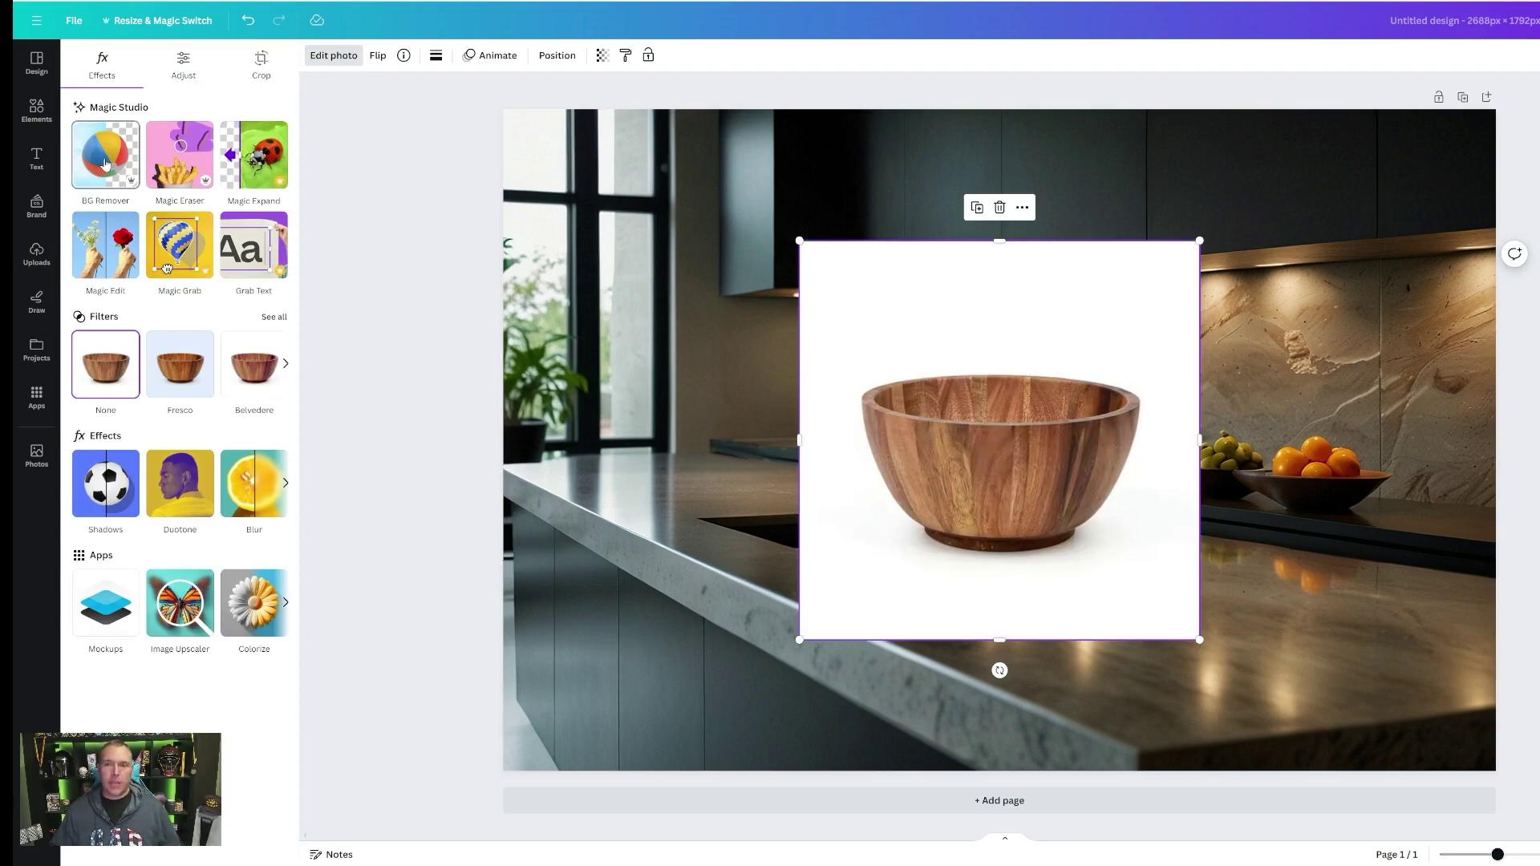
drag(798, 241, 993, 430)
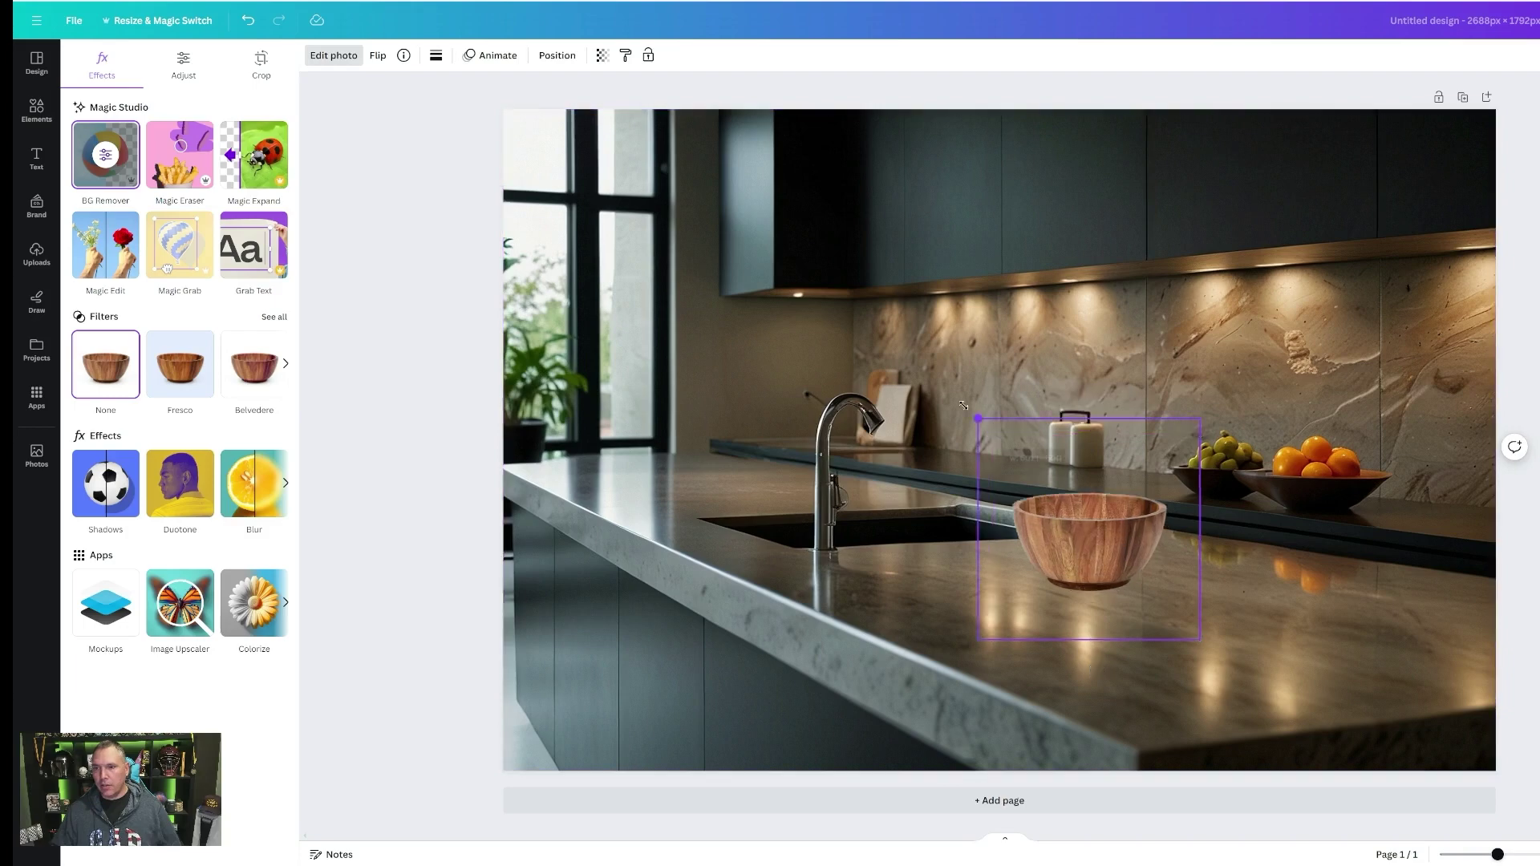
key(ctrl+z)
Give the bowl a Page lift shadow and upscale it with Image Upscaler
click(121, 499)
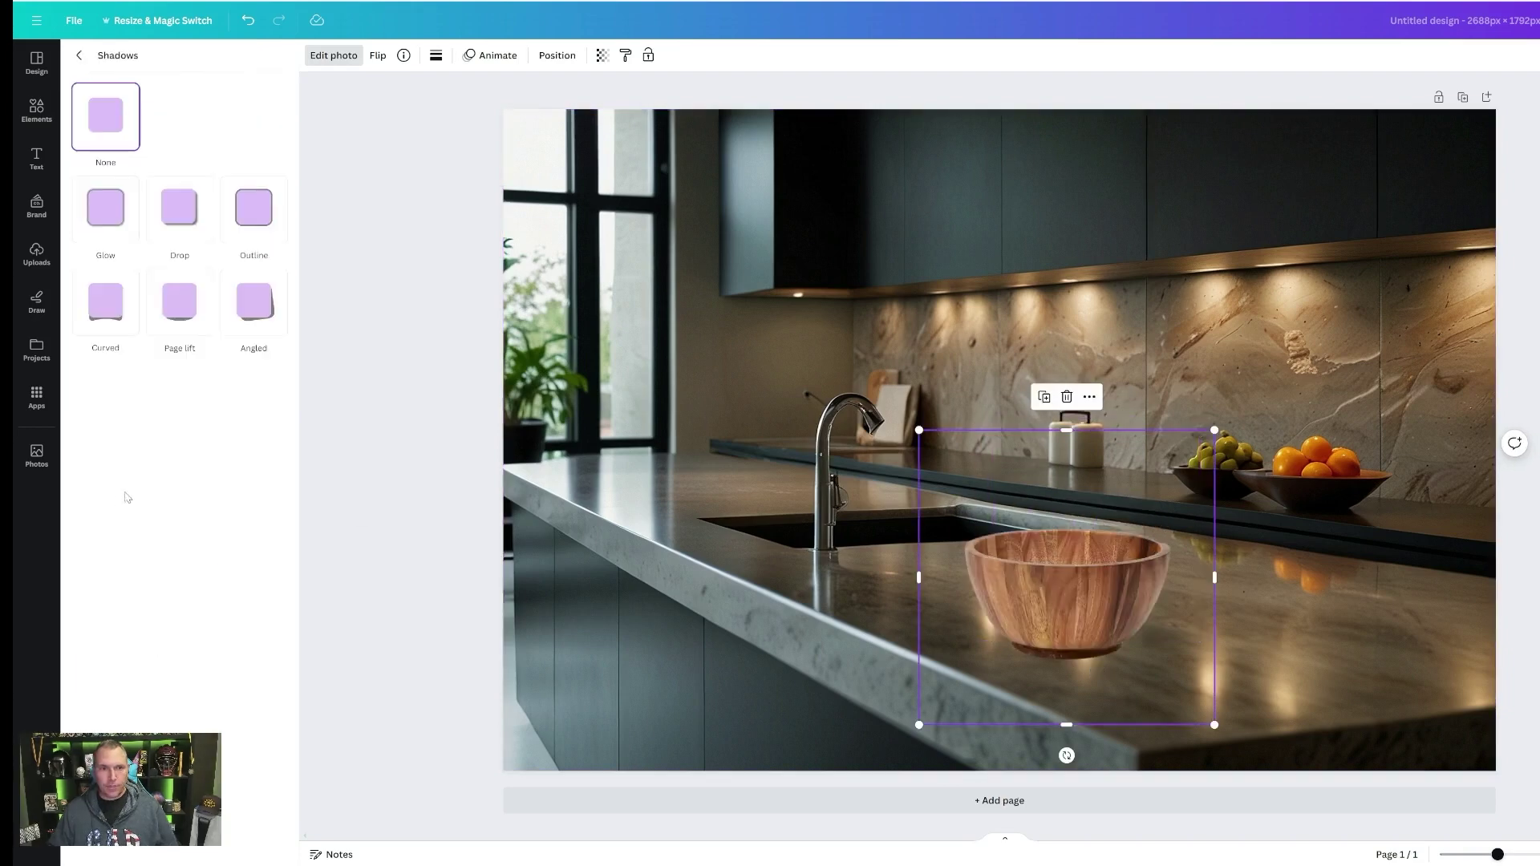
click(179, 299)
click(78, 55)
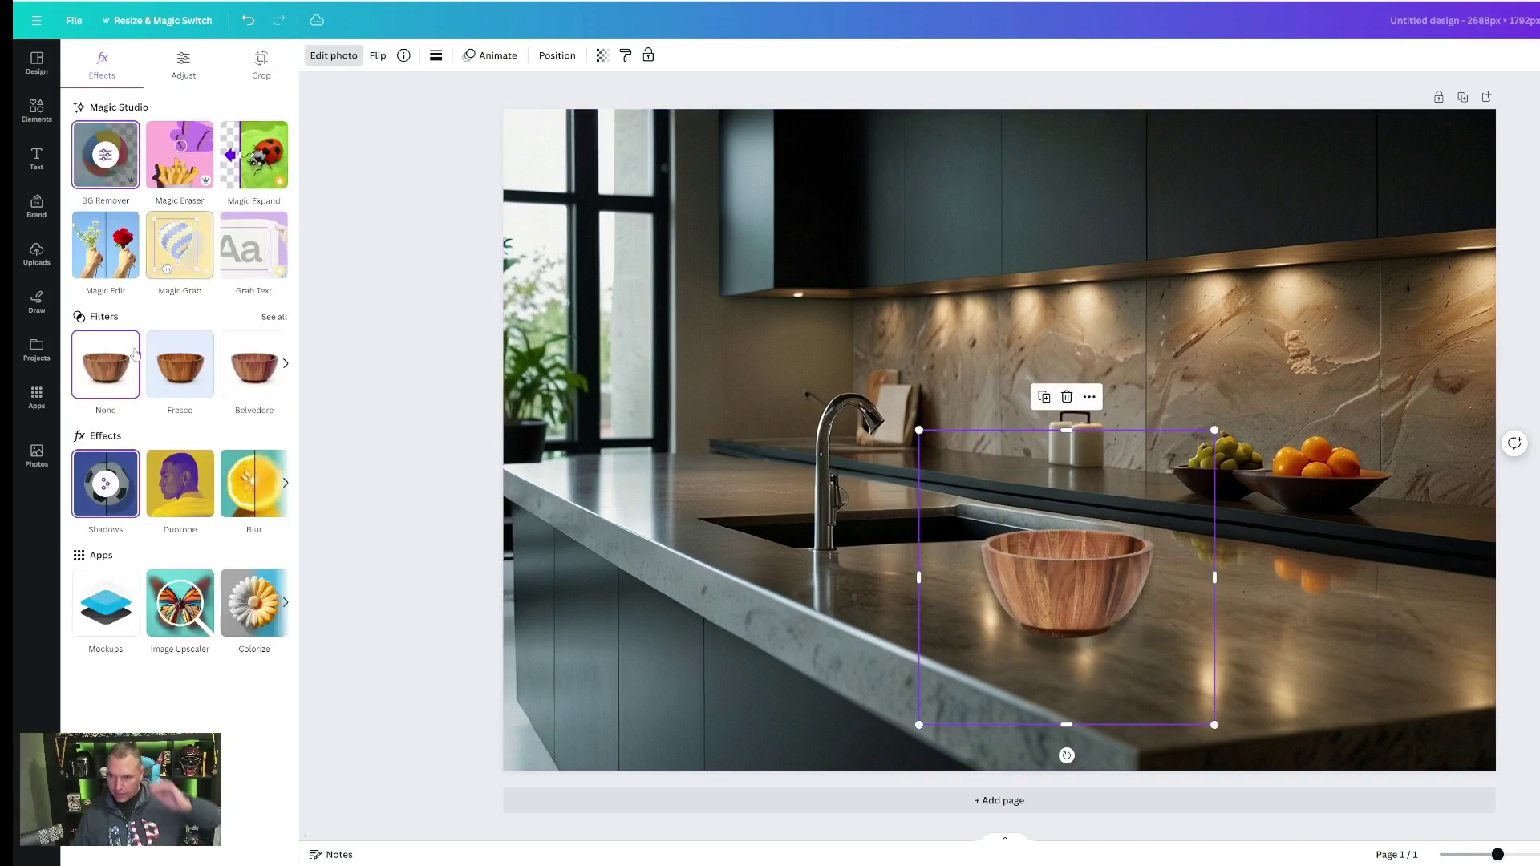
click(180, 603)
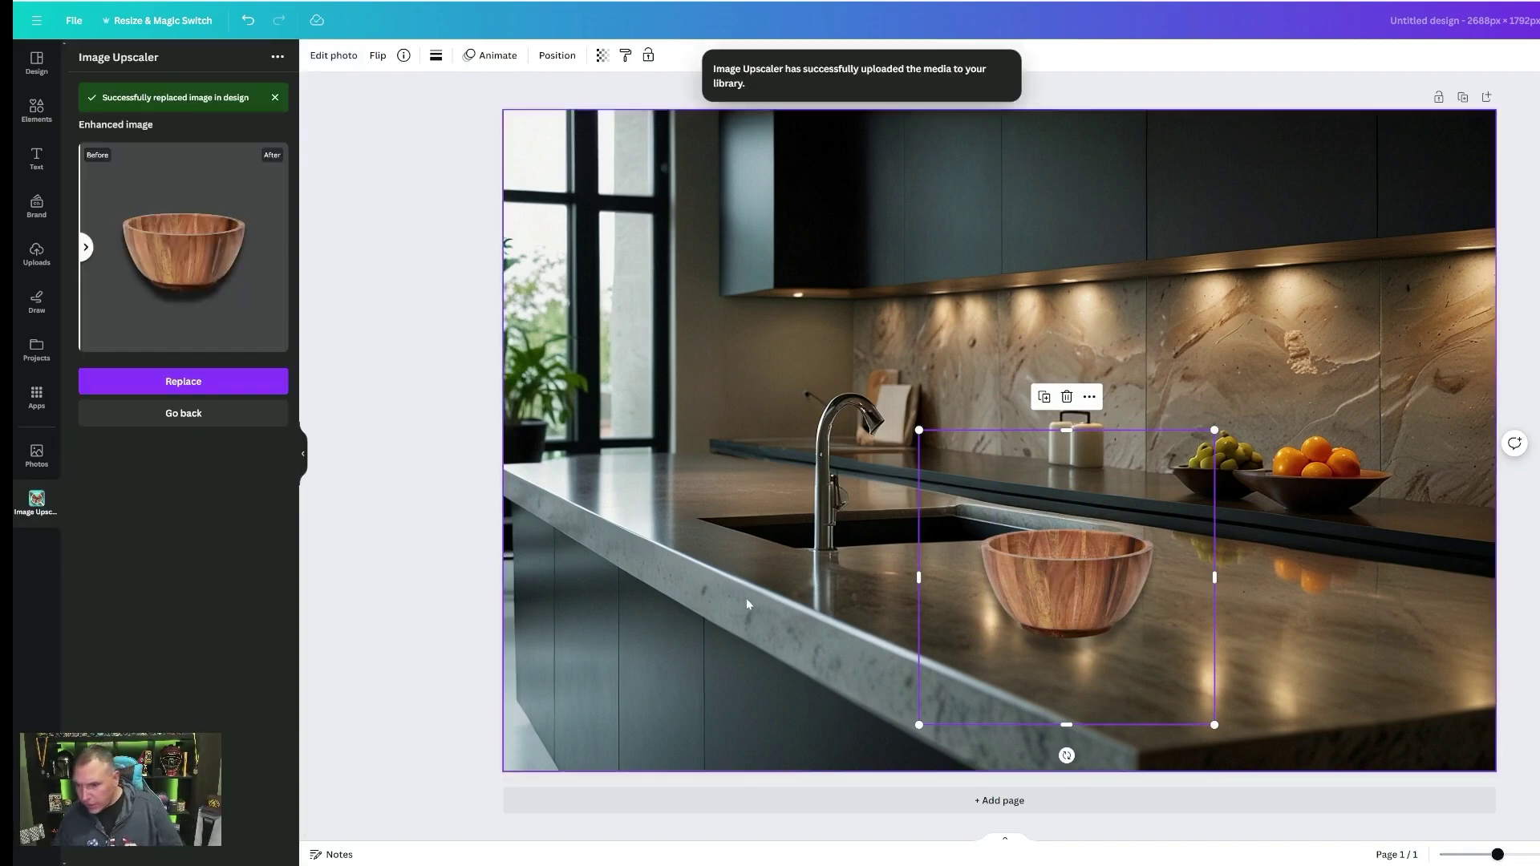
Lower the wooden bowl's brightness to −20
click(333, 55)
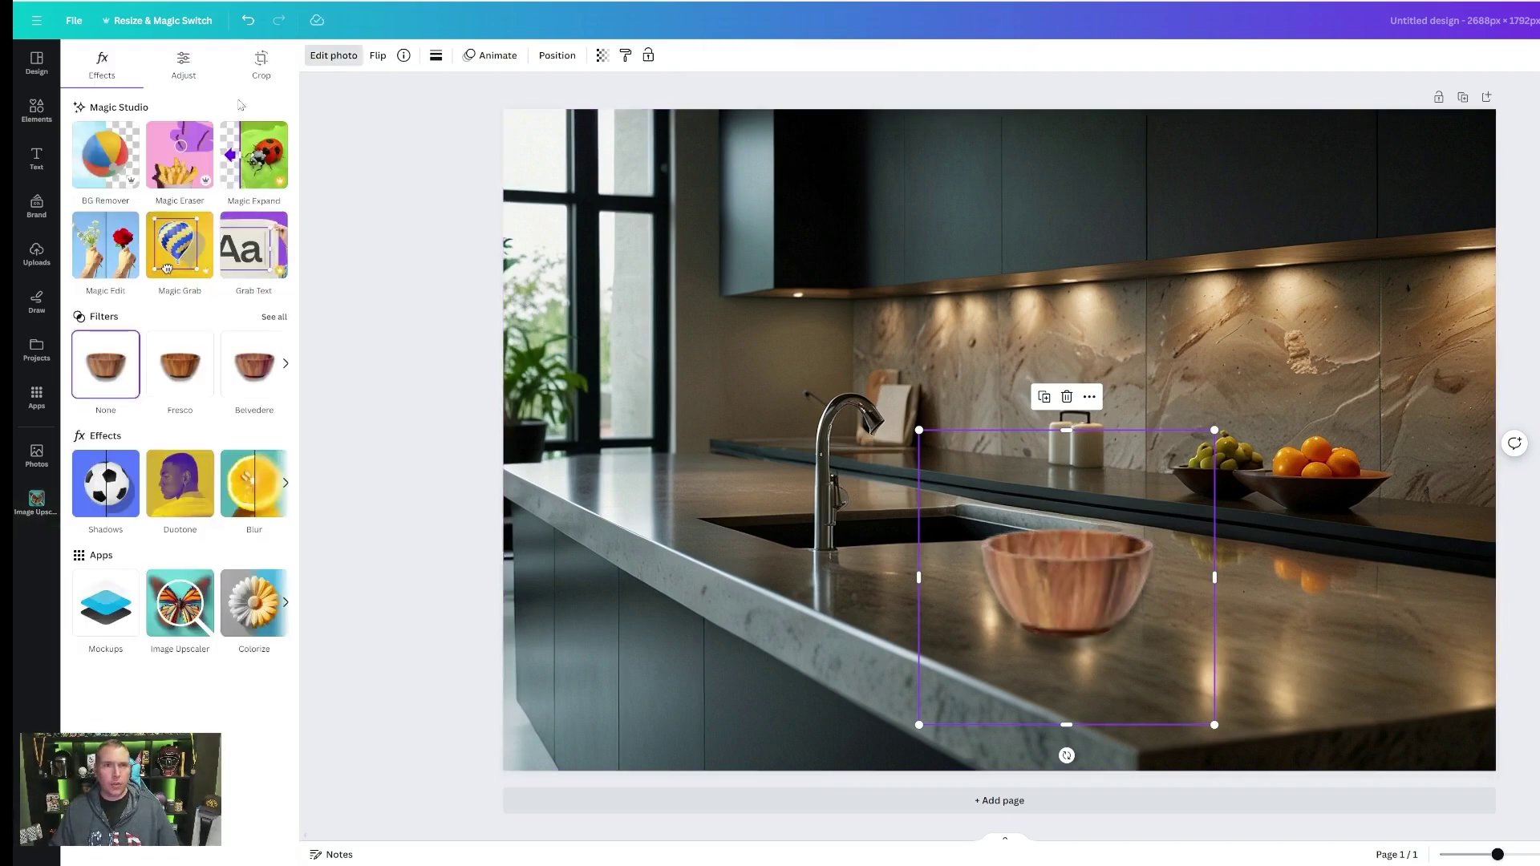
click(184, 63)
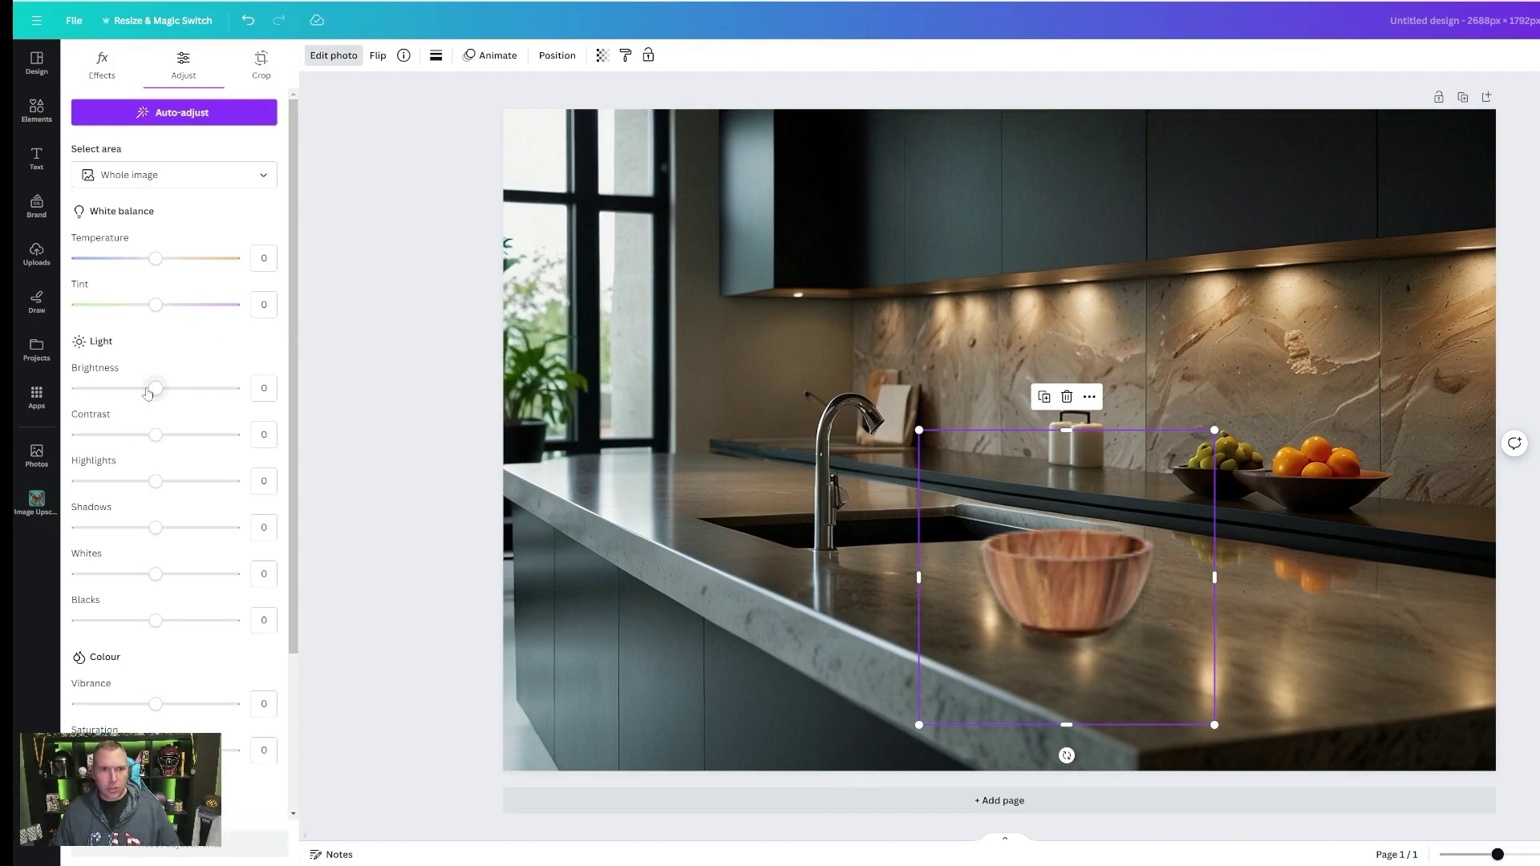
drag(149, 391, 143, 390)
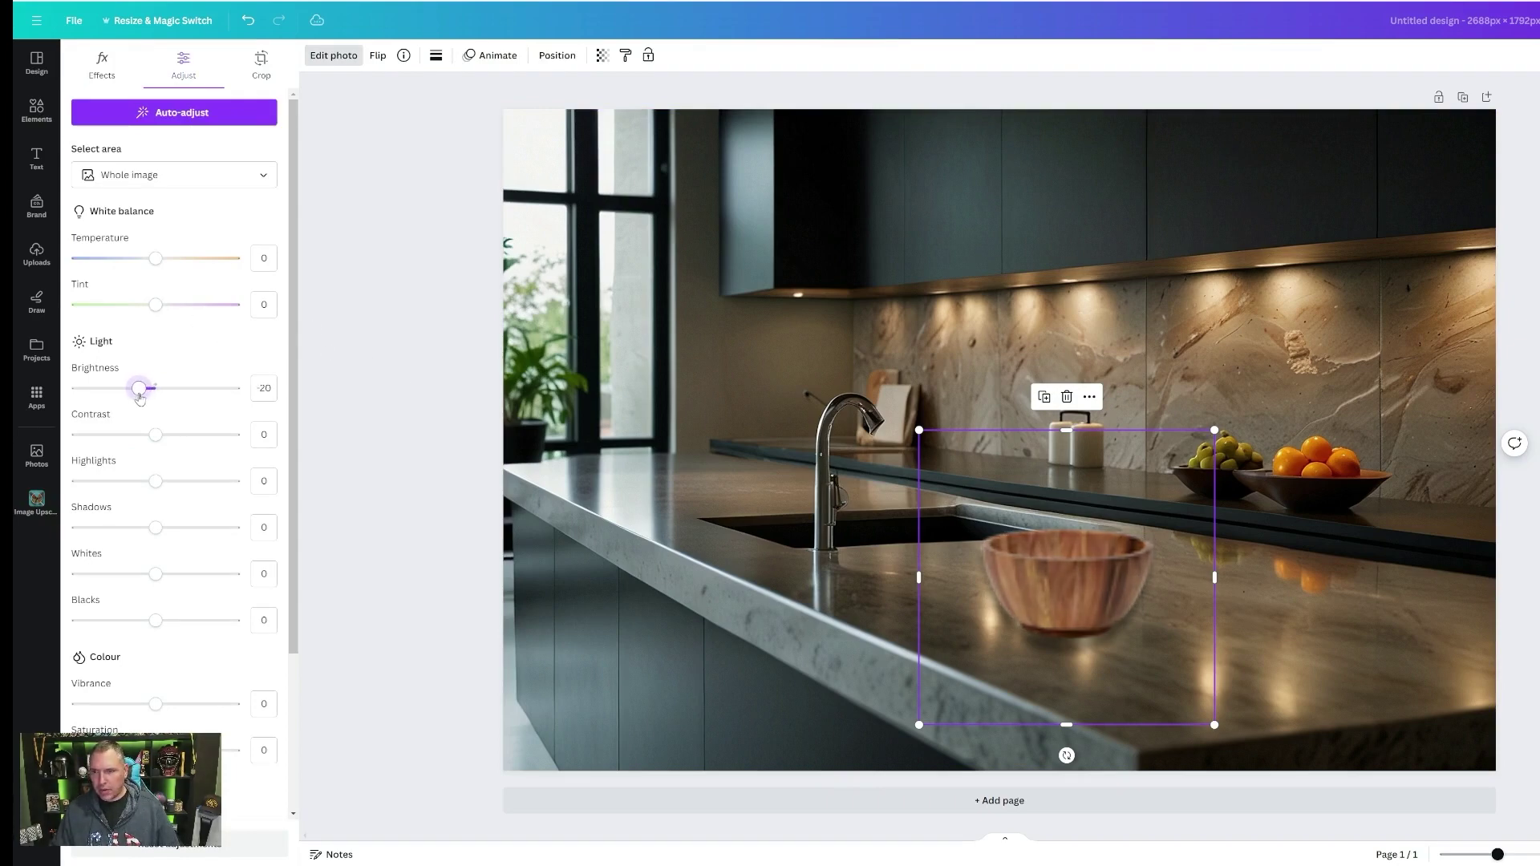
Brighten the kitchen background with auto-adjust (brightness 46, contrast −46), then reselect the bowl
click(186, 120)
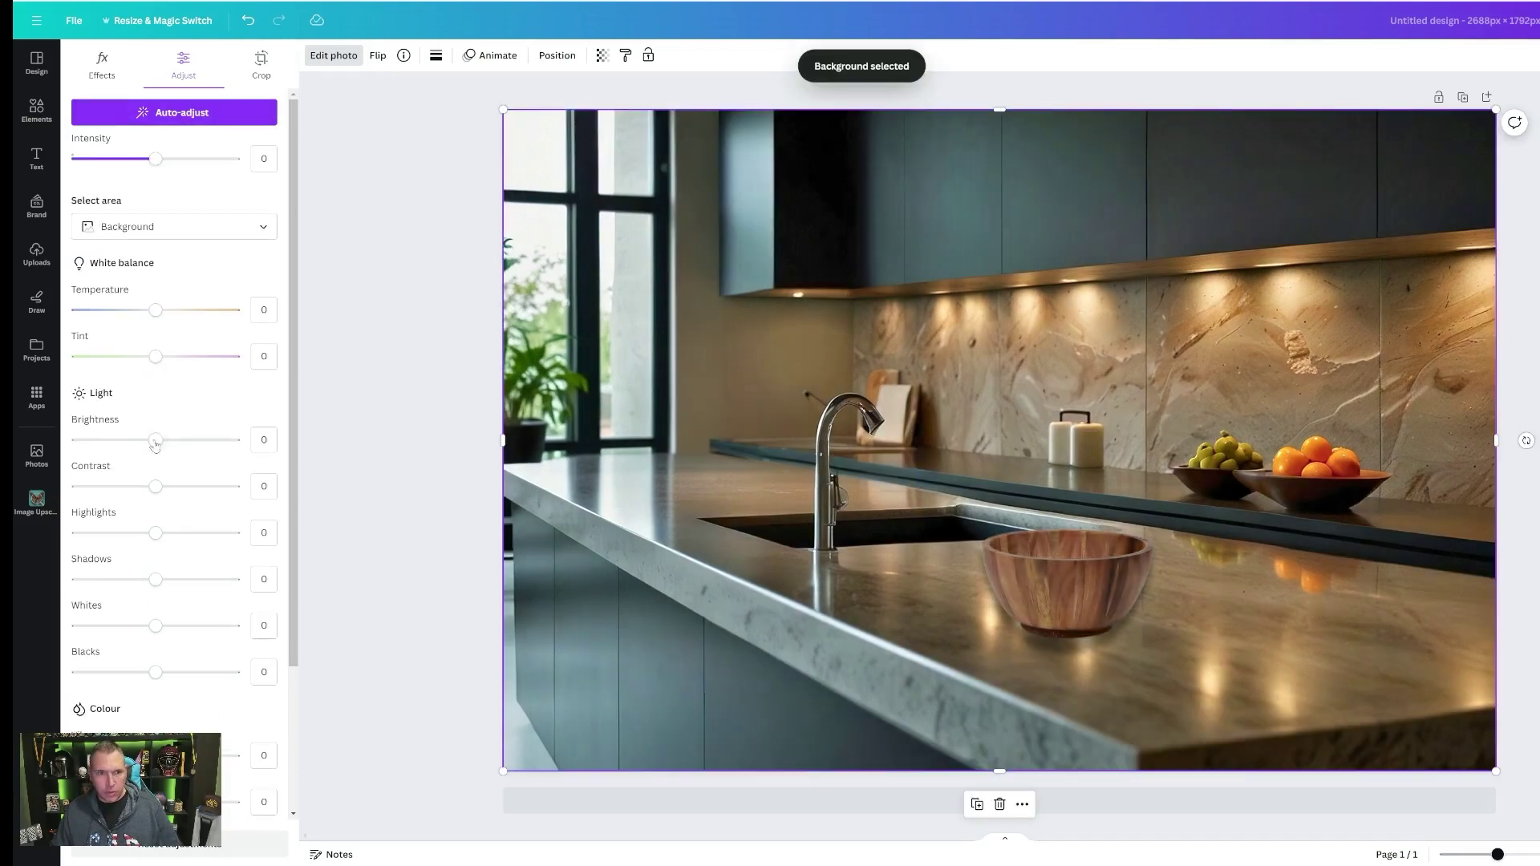
drag(156, 440, 186, 440)
click(798, 639)
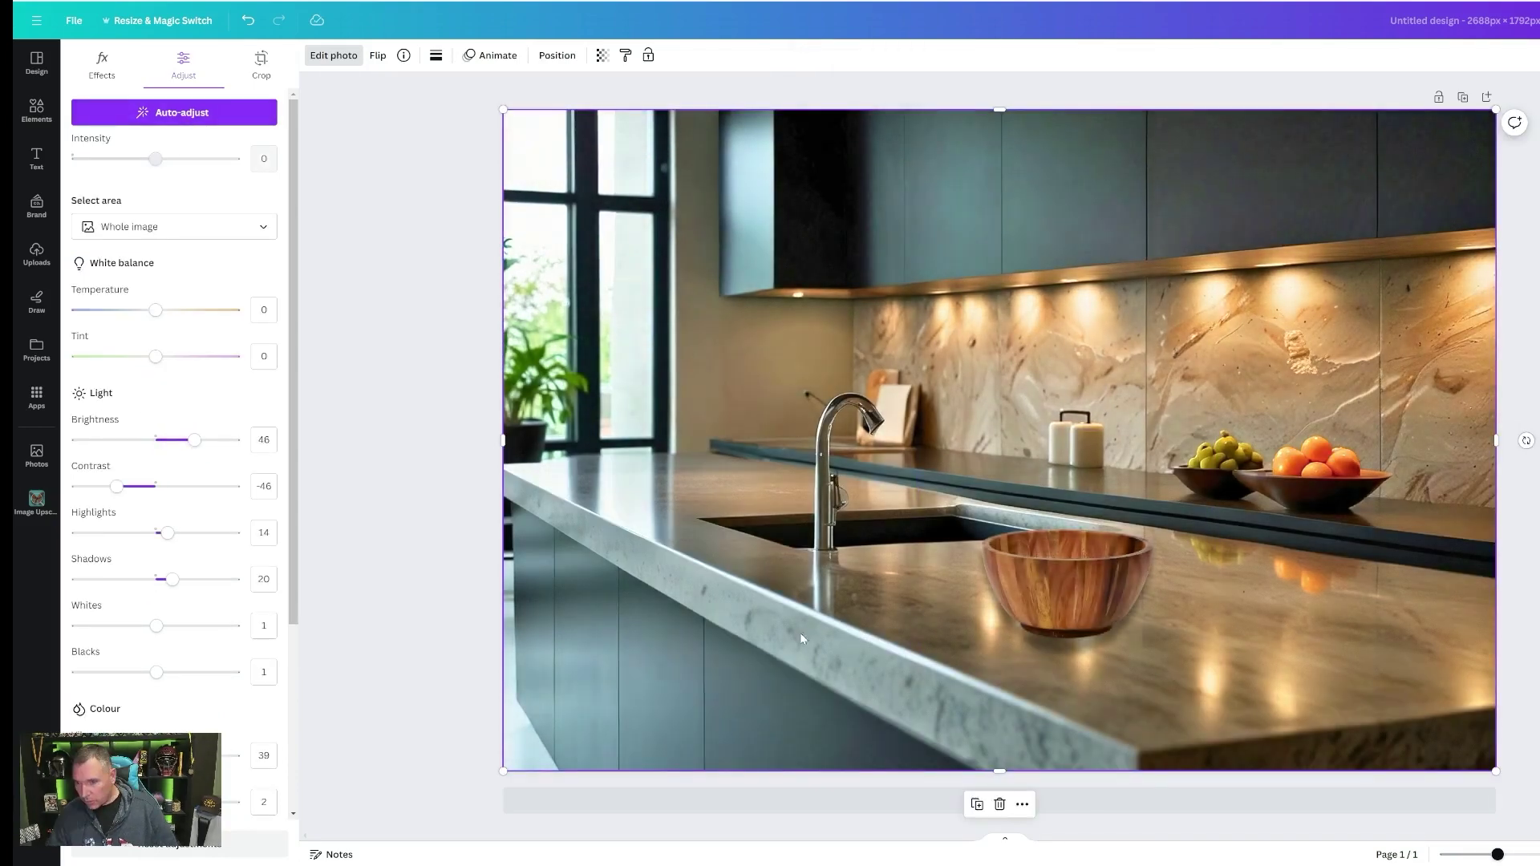
click(1028, 555)
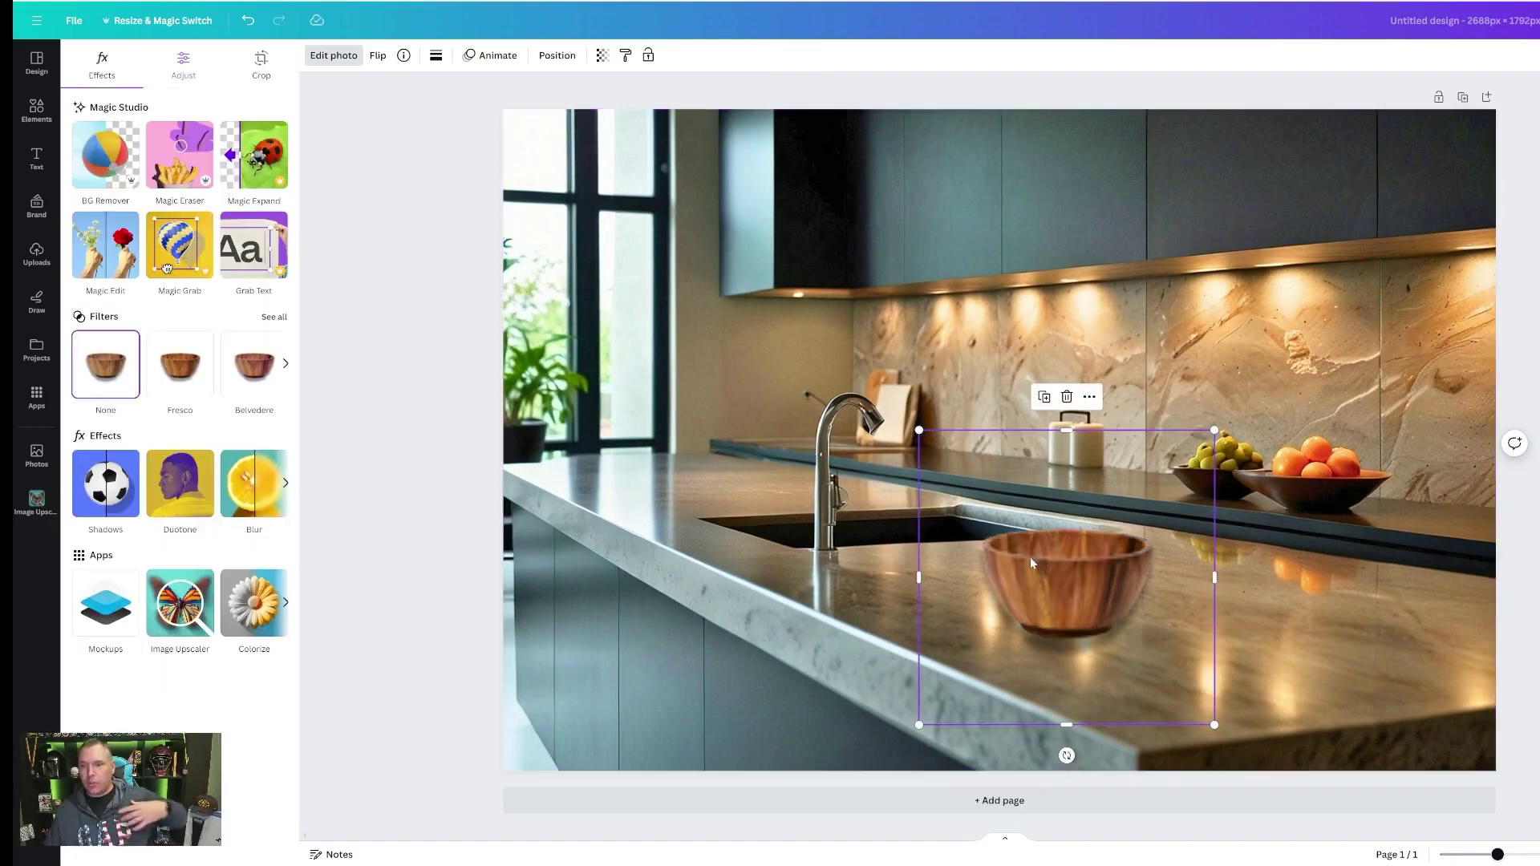
click(1029, 561)
click(1030, 563)
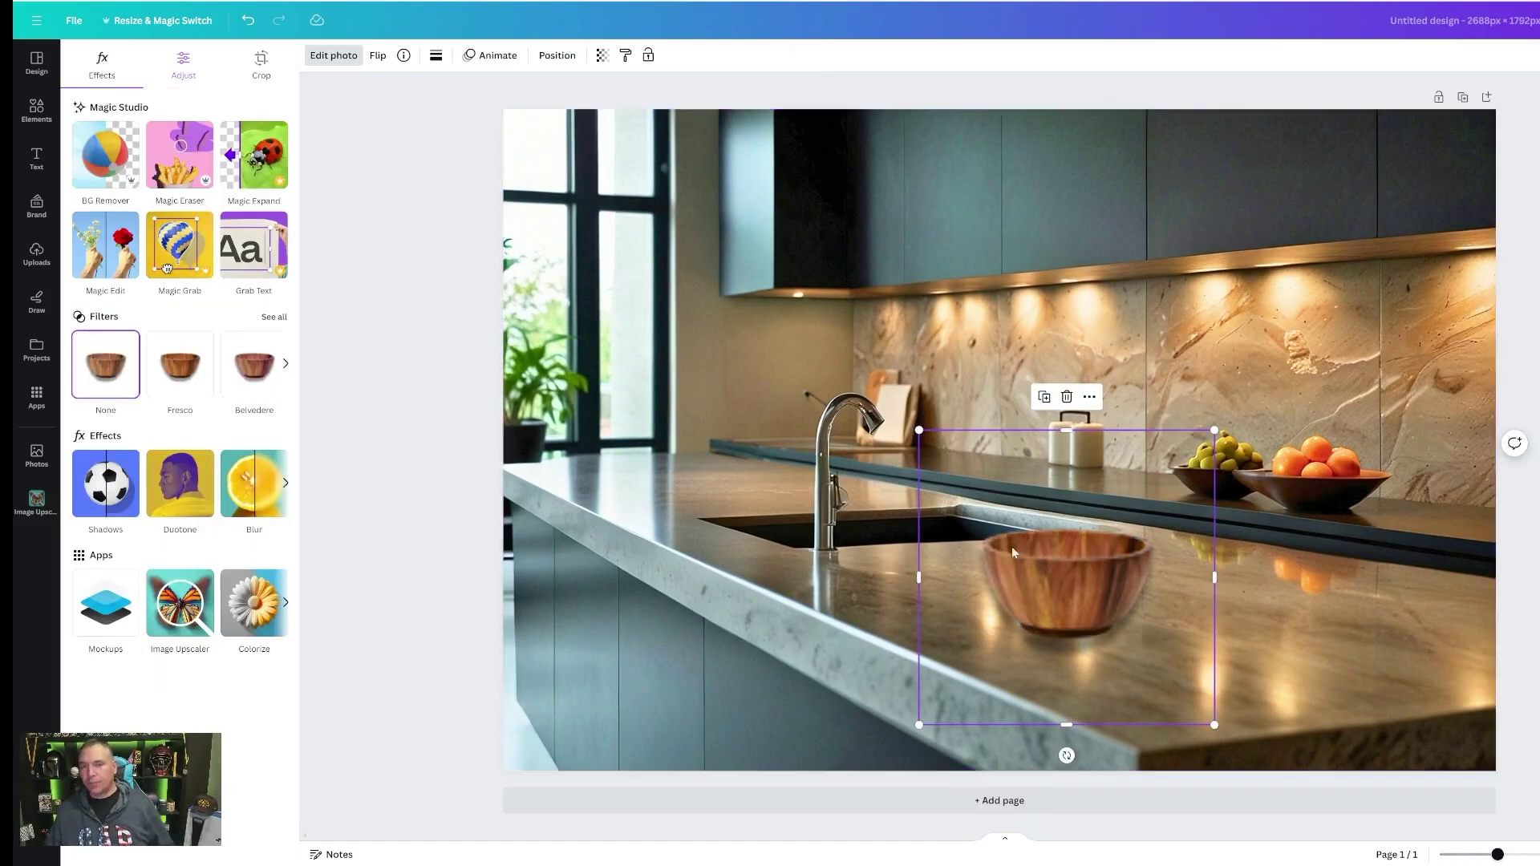
click(327, 58)
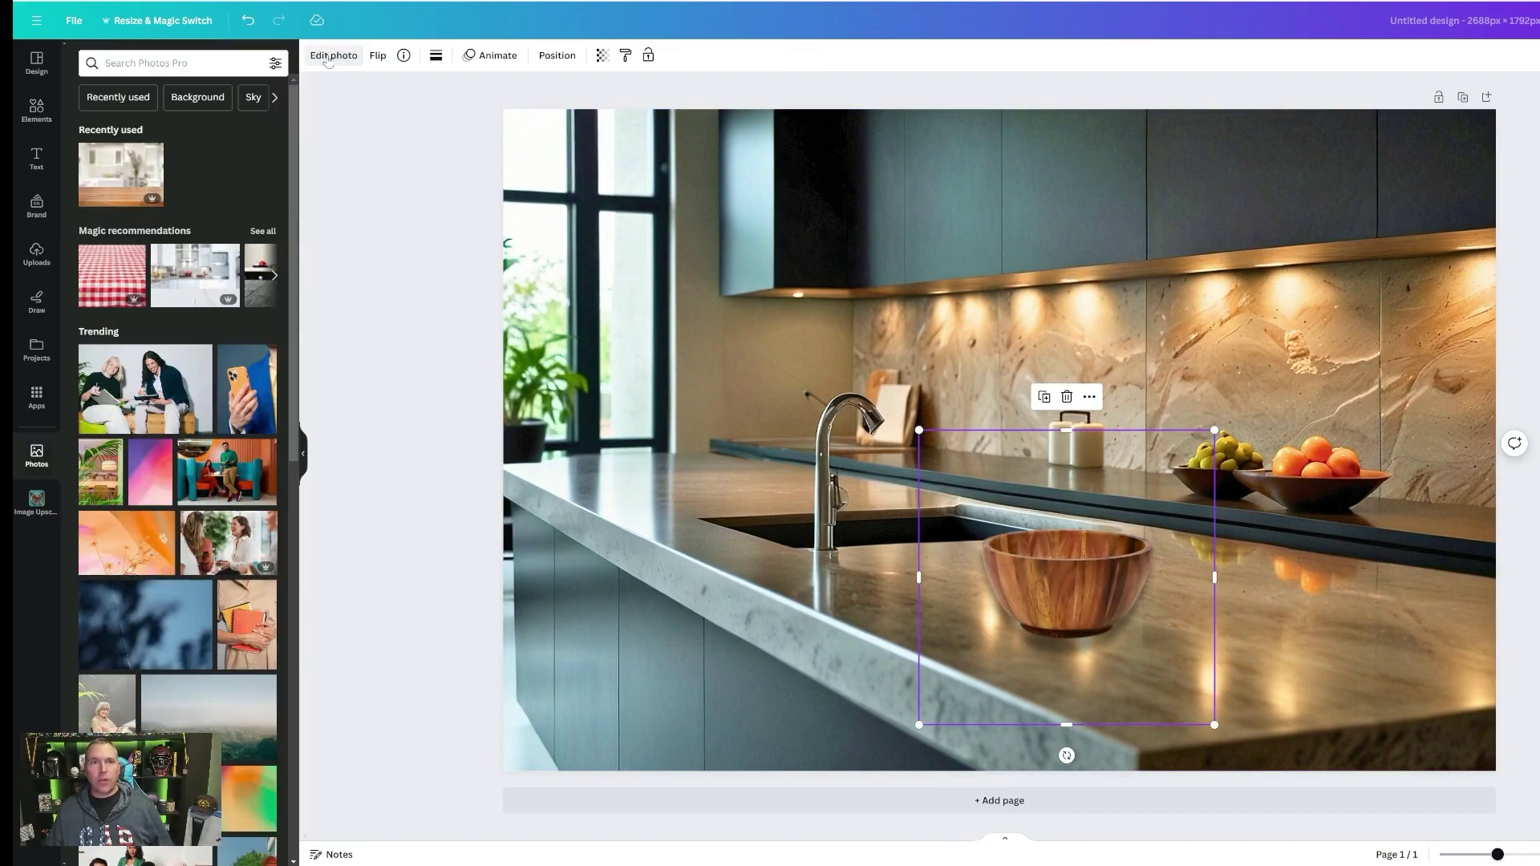
click(327, 58)
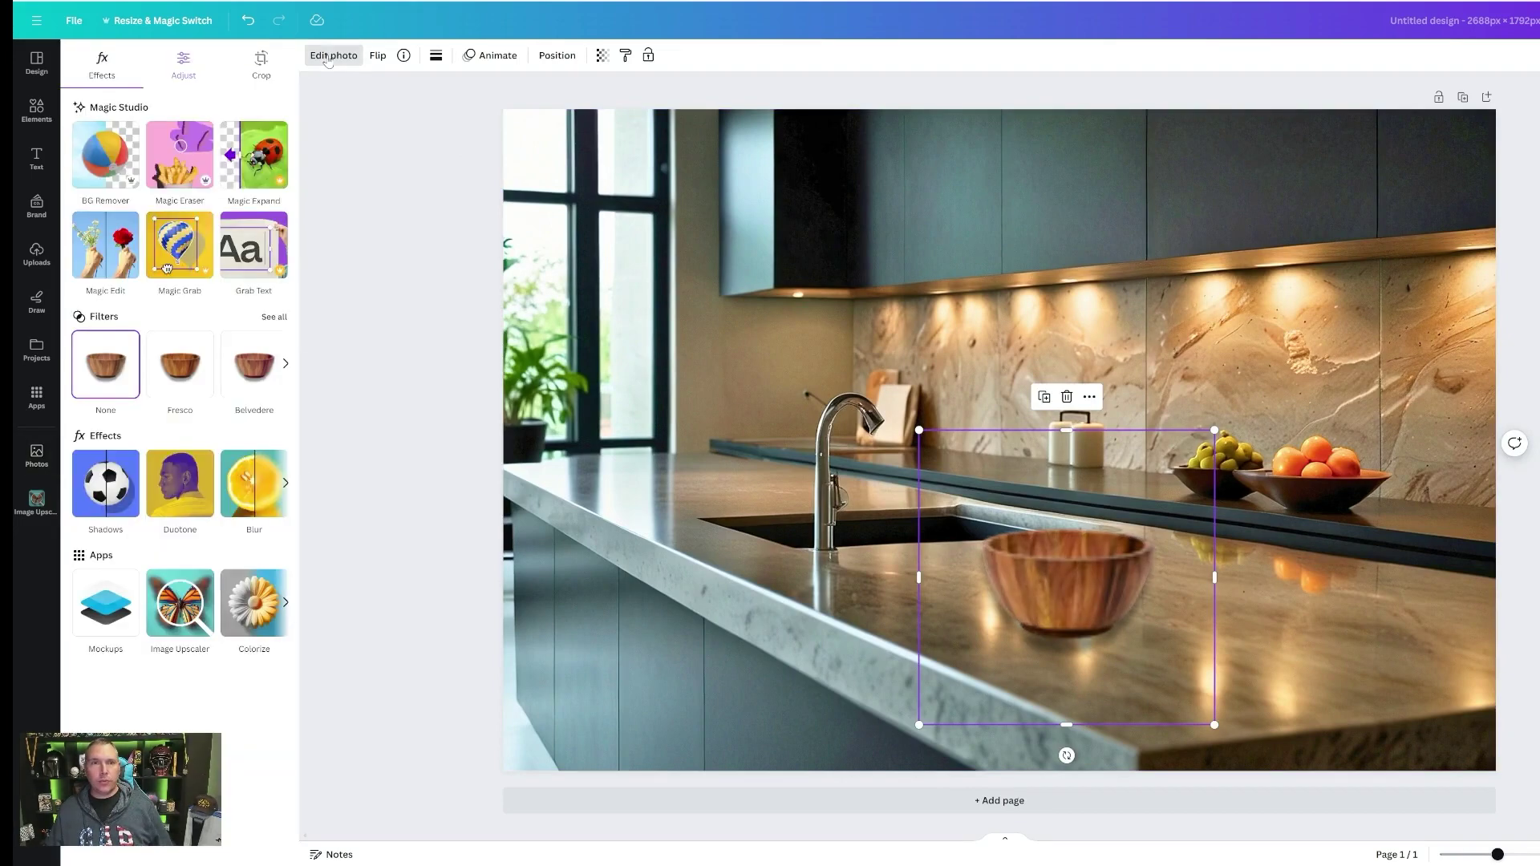
Brush the bowl's inside in Magic Edit and generate oranges and apples filling it
click(95, 257)
drag(910, 401, 1111, 393)
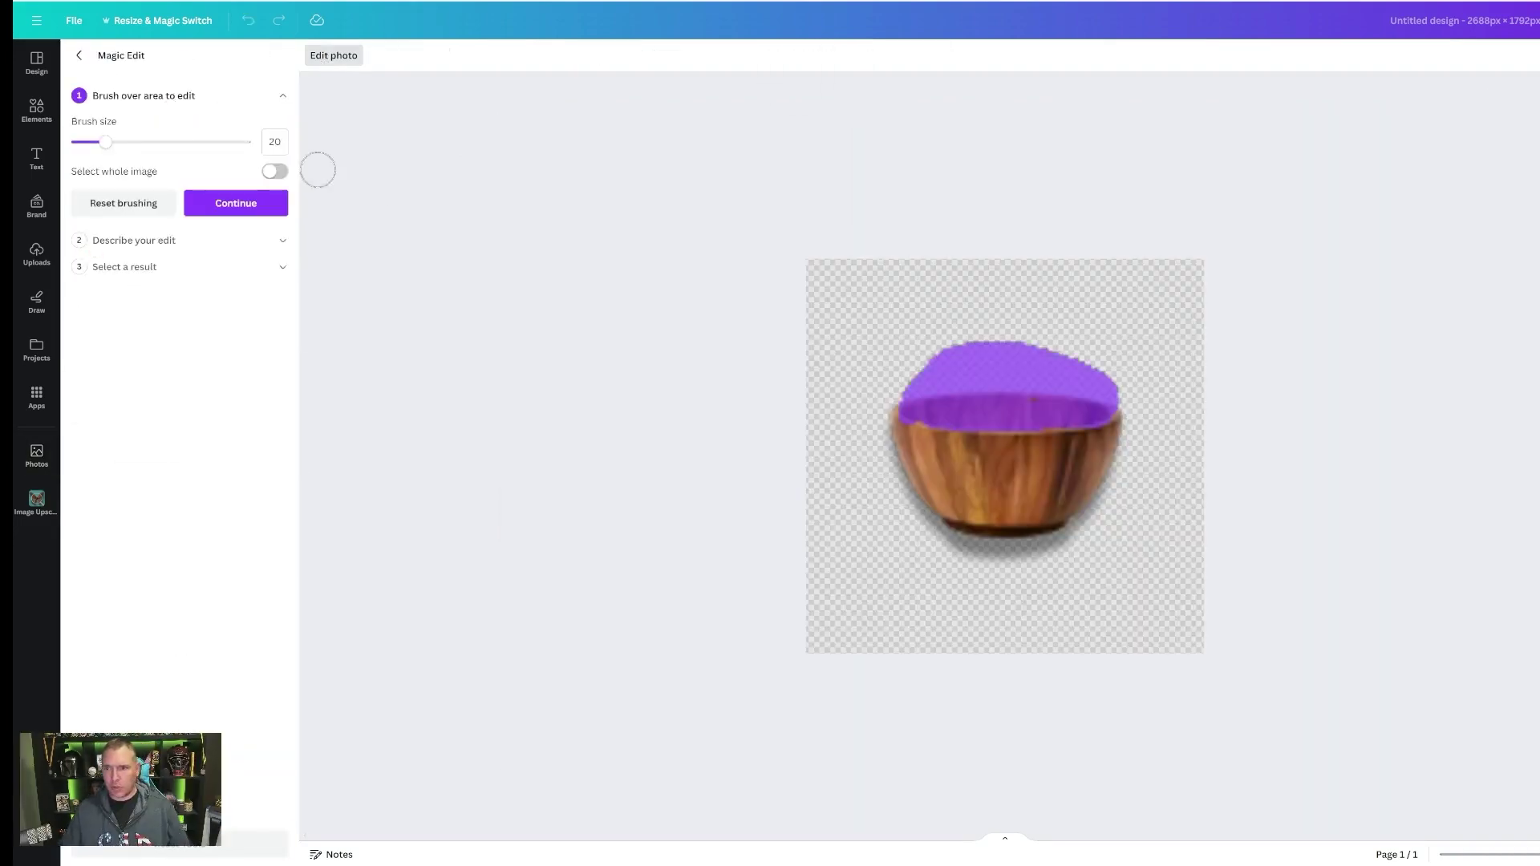
click(124, 203)
drag(911, 401, 1071, 416)
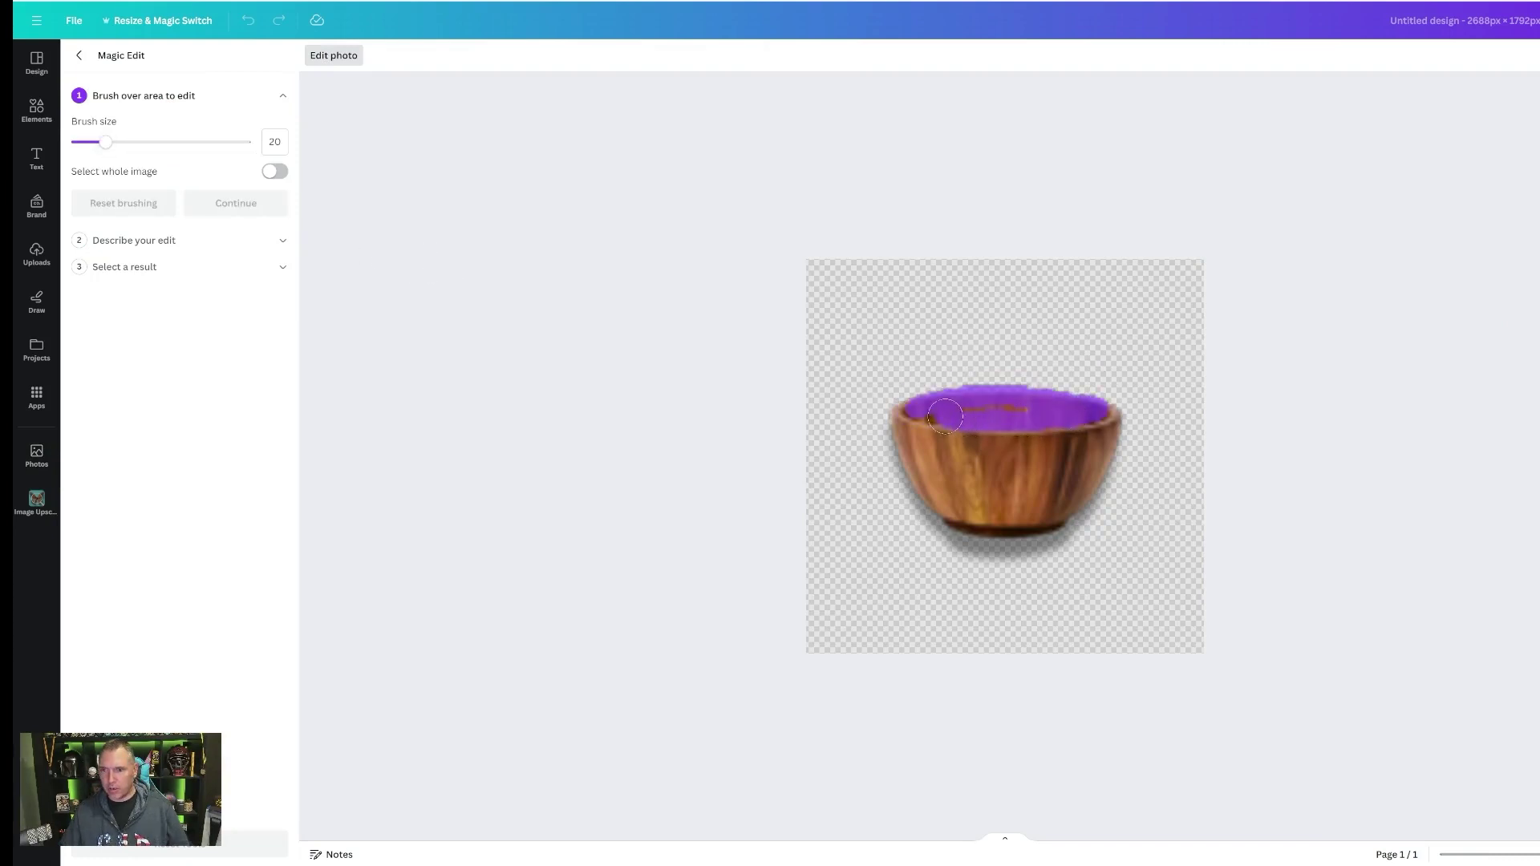
drag(1087, 409, 1095, 408)
click(236, 203)
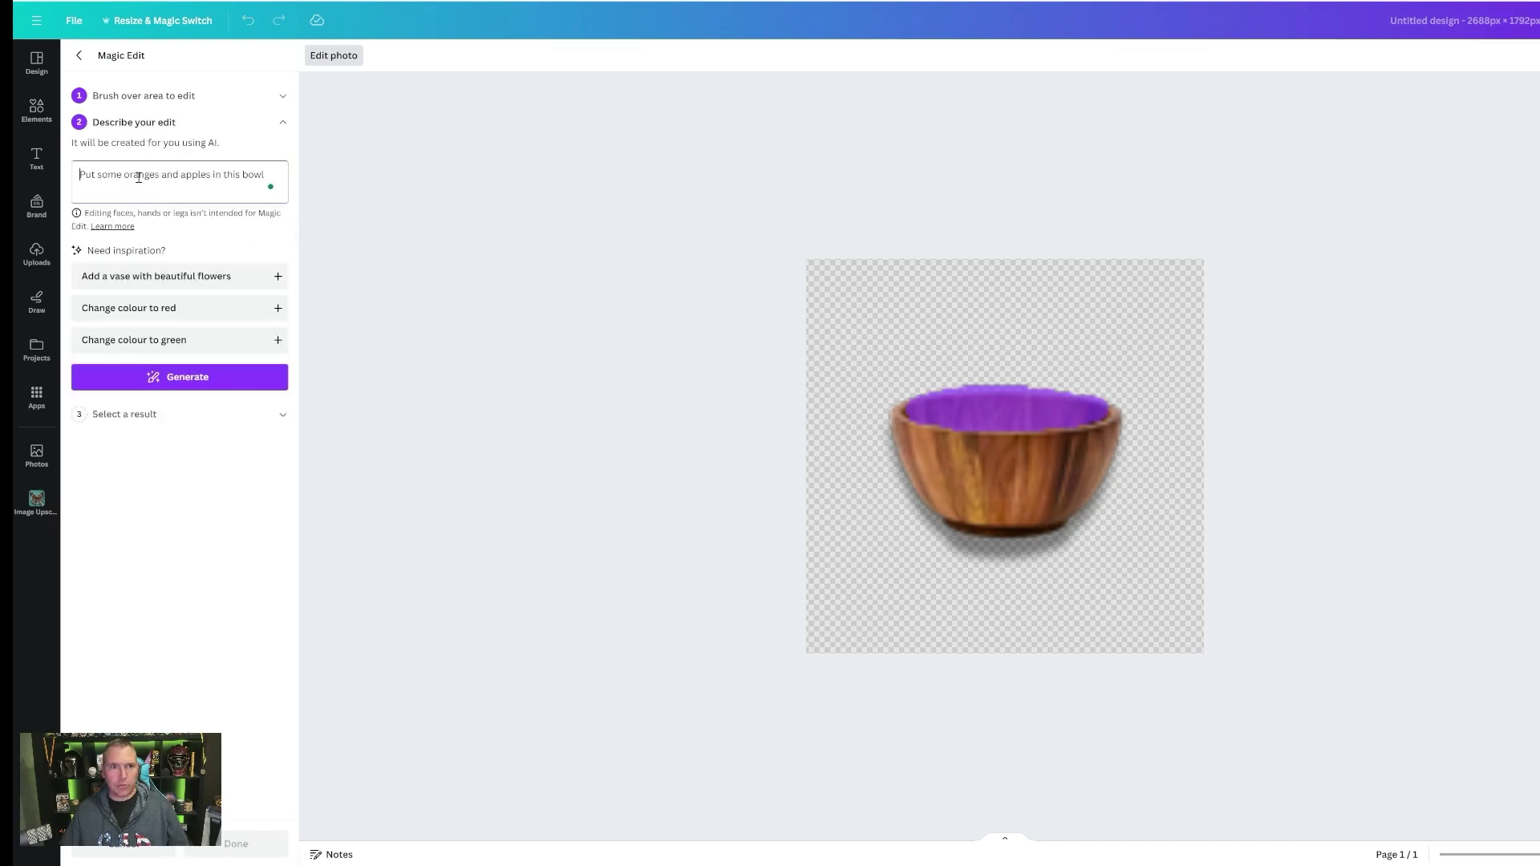
click(168, 376)
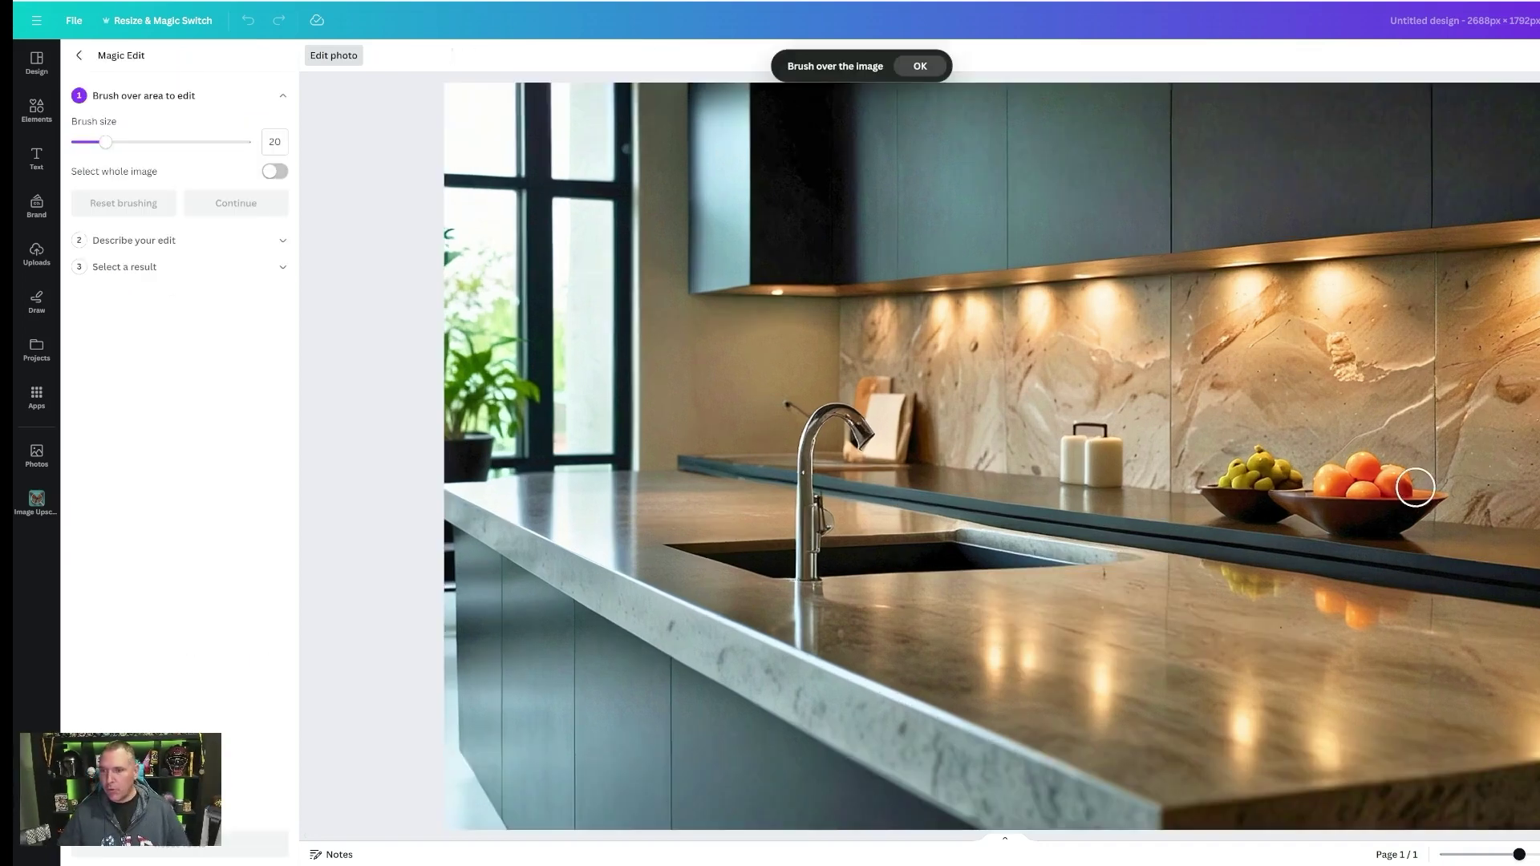
Erase the orange bowl, green fruit bowl and their countertop reflections with Magic Eraser
mouse_move(1357, 481)
mouse_down()
mouse_move(1256, 458)
mouse_move(1217, 487)
mouse_move(1276, 502)
mouse_move(1247, 509)
mouse_move(1310, 502)
mouse_move(1394, 522)
mouse_move(1433, 497)
mouse_move(1352, 461)
mouse_move(1397, 489)
mouse_move(1302, 494)
mouse_up()
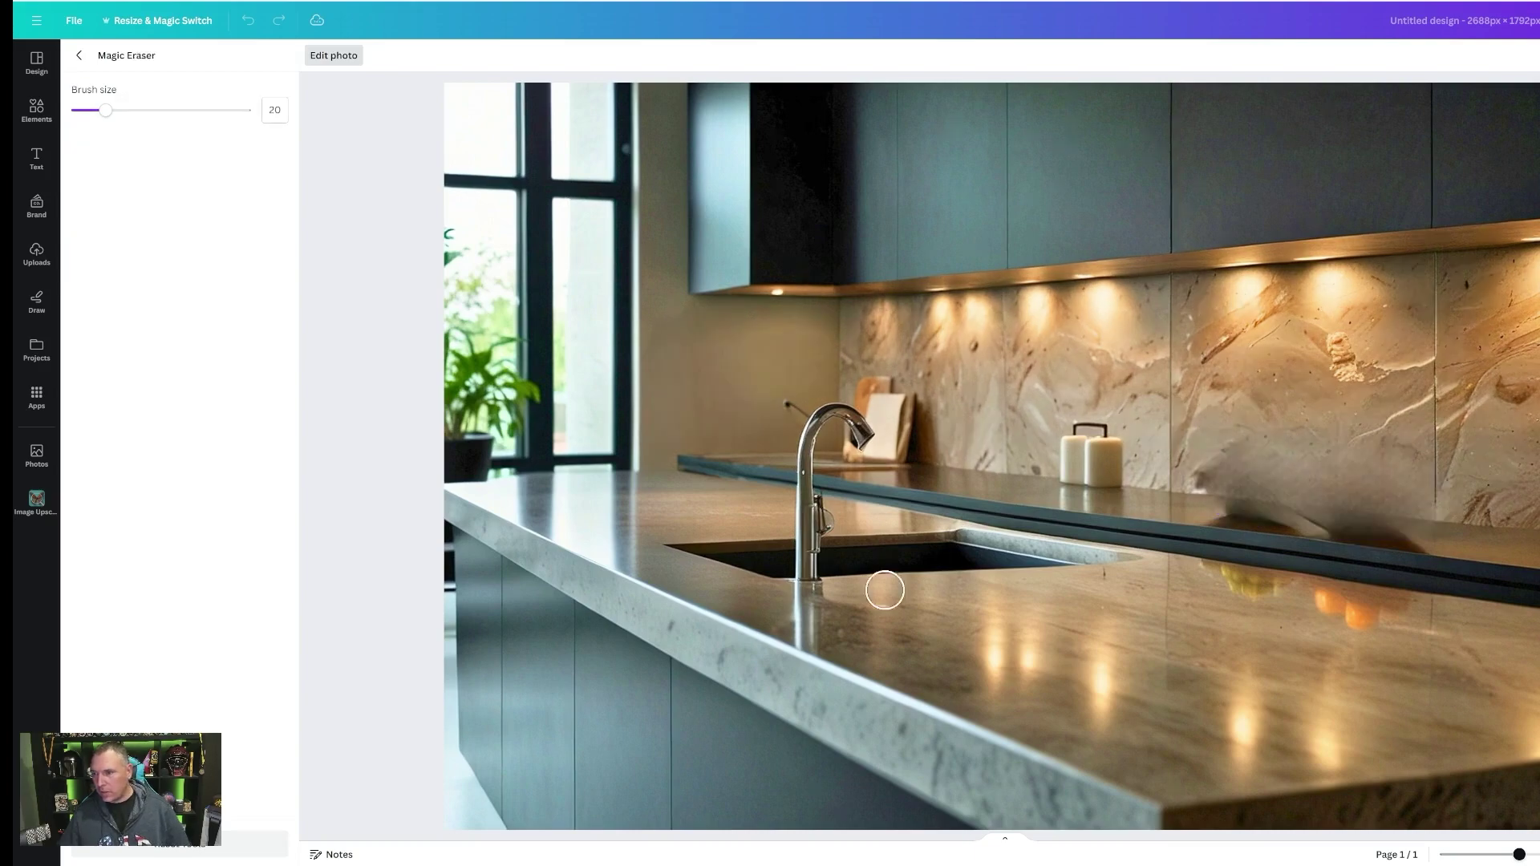
mouse_move(1202, 482)
mouse_down()
mouse_move(1275, 509)
mouse_move(1409, 521)
mouse_move(1432, 508)
mouse_move(1414, 454)
mouse_move(1205, 455)
mouse_move(1267, 444)
mouse_move(1352, 464)
mouse_move(1256, 467)
mouse_move(1394, 478)
mouse_move(1422, 534)
mouse_up()
mouse_move(1189, 564)
mouse_down()
mouse_move(1415, 607)
mouse_move(1338, 611)
mouse_up()
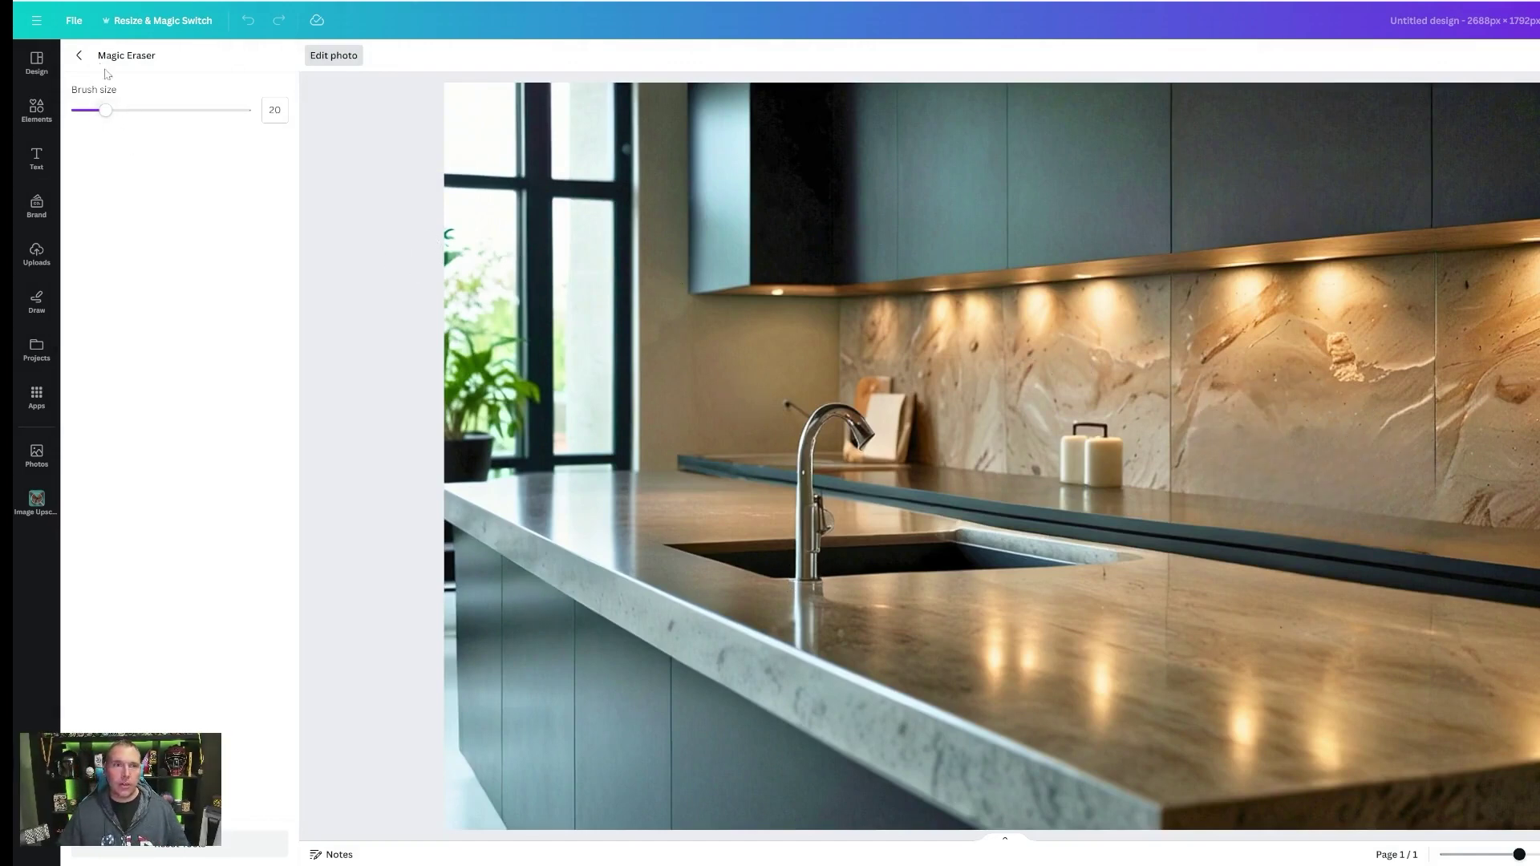
Magic Edit the backsplash area to add an espresso coffee machine and accept the result
click(80, 56)
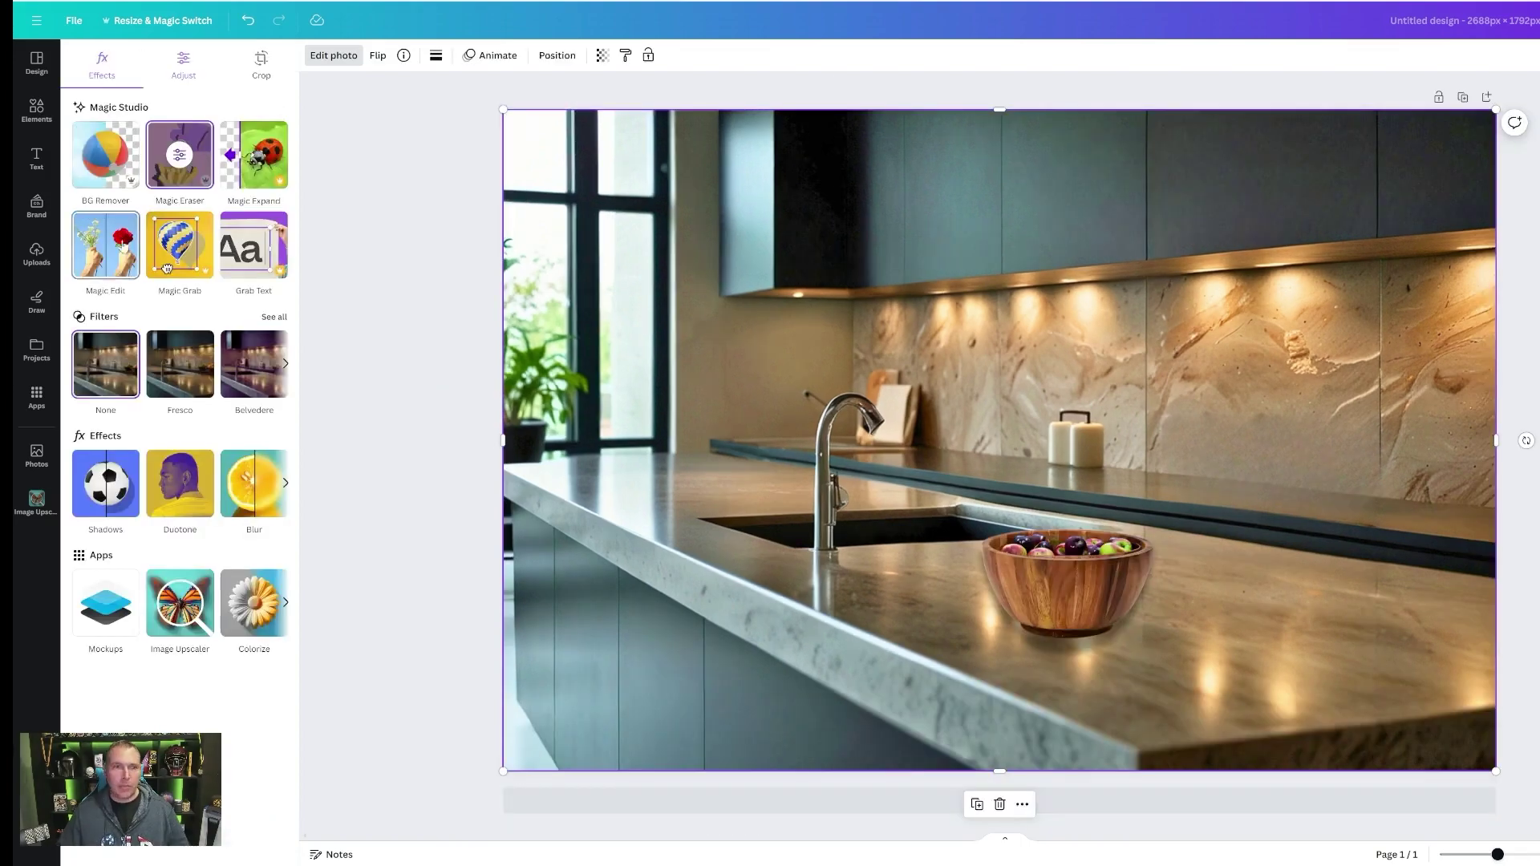
click(105, 243)
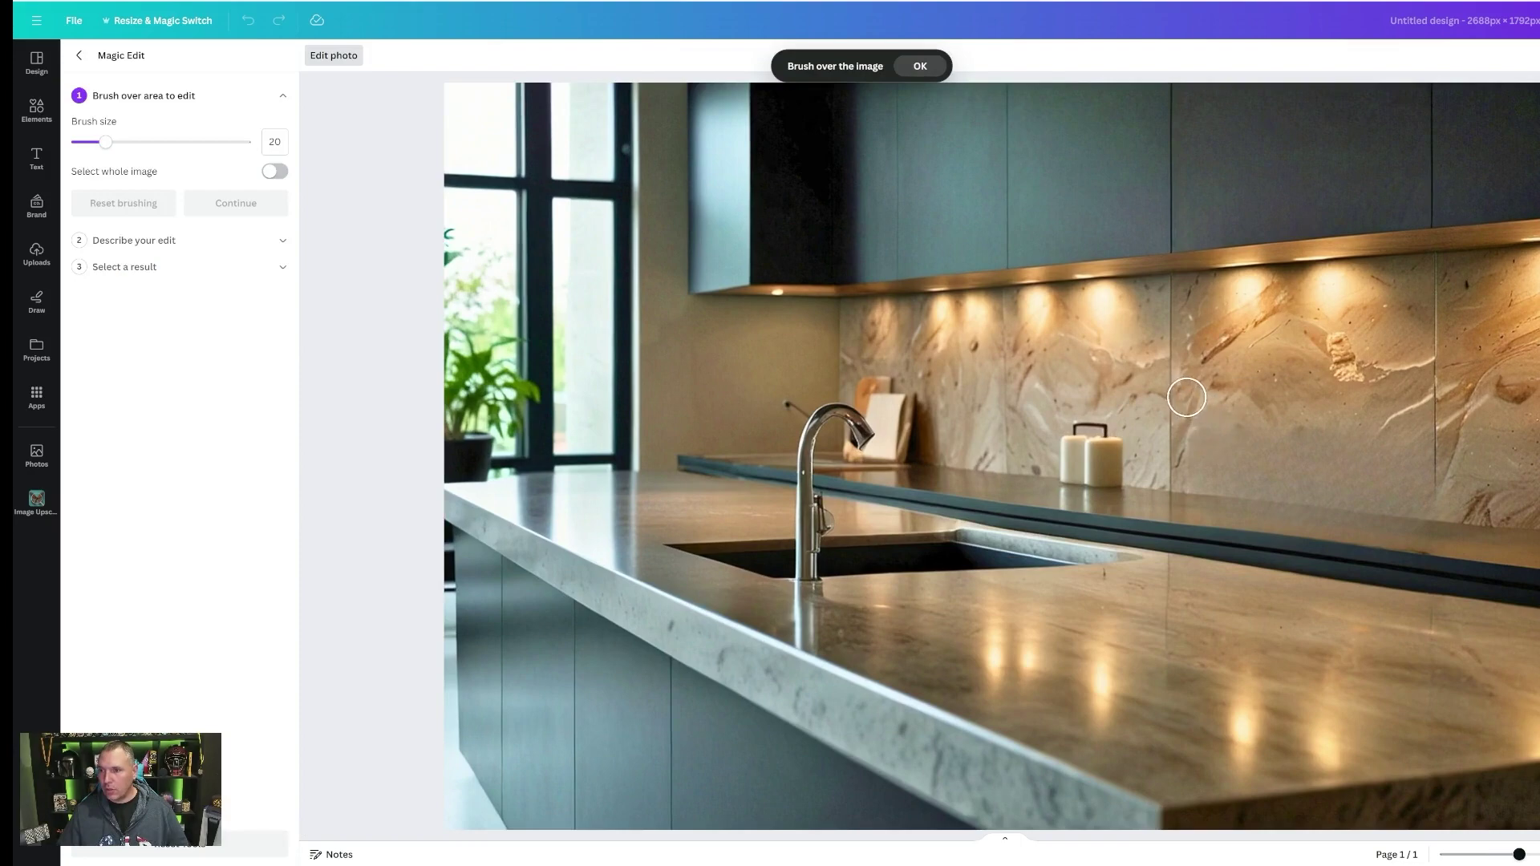
mouse_move(1185, 396)
mouse_down()
mouse_move(1416, 408)
mouse_move(1417, 464)
mouse_up()
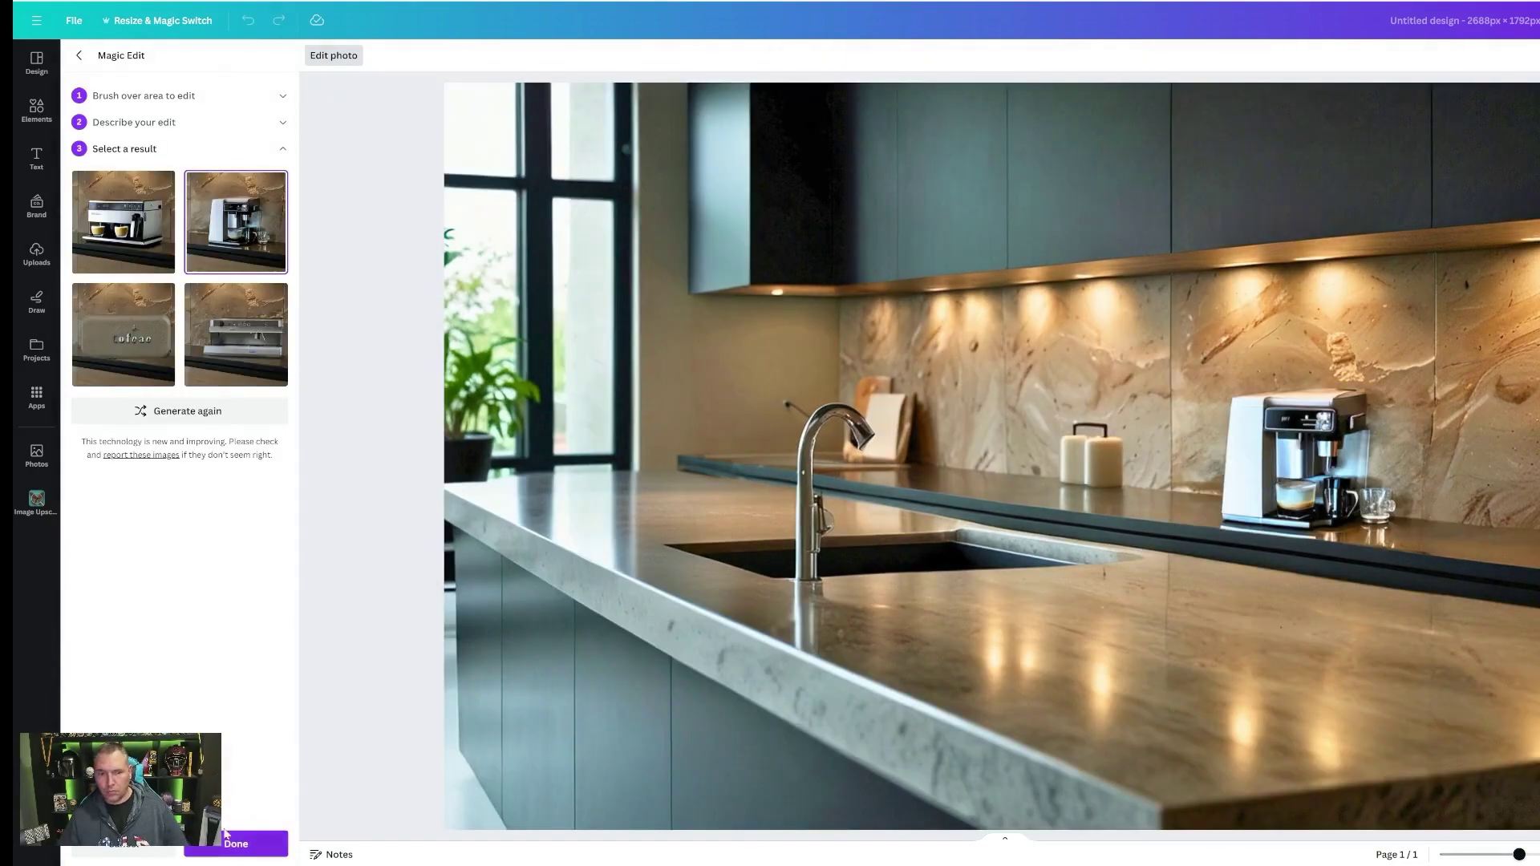
click(233, 842)
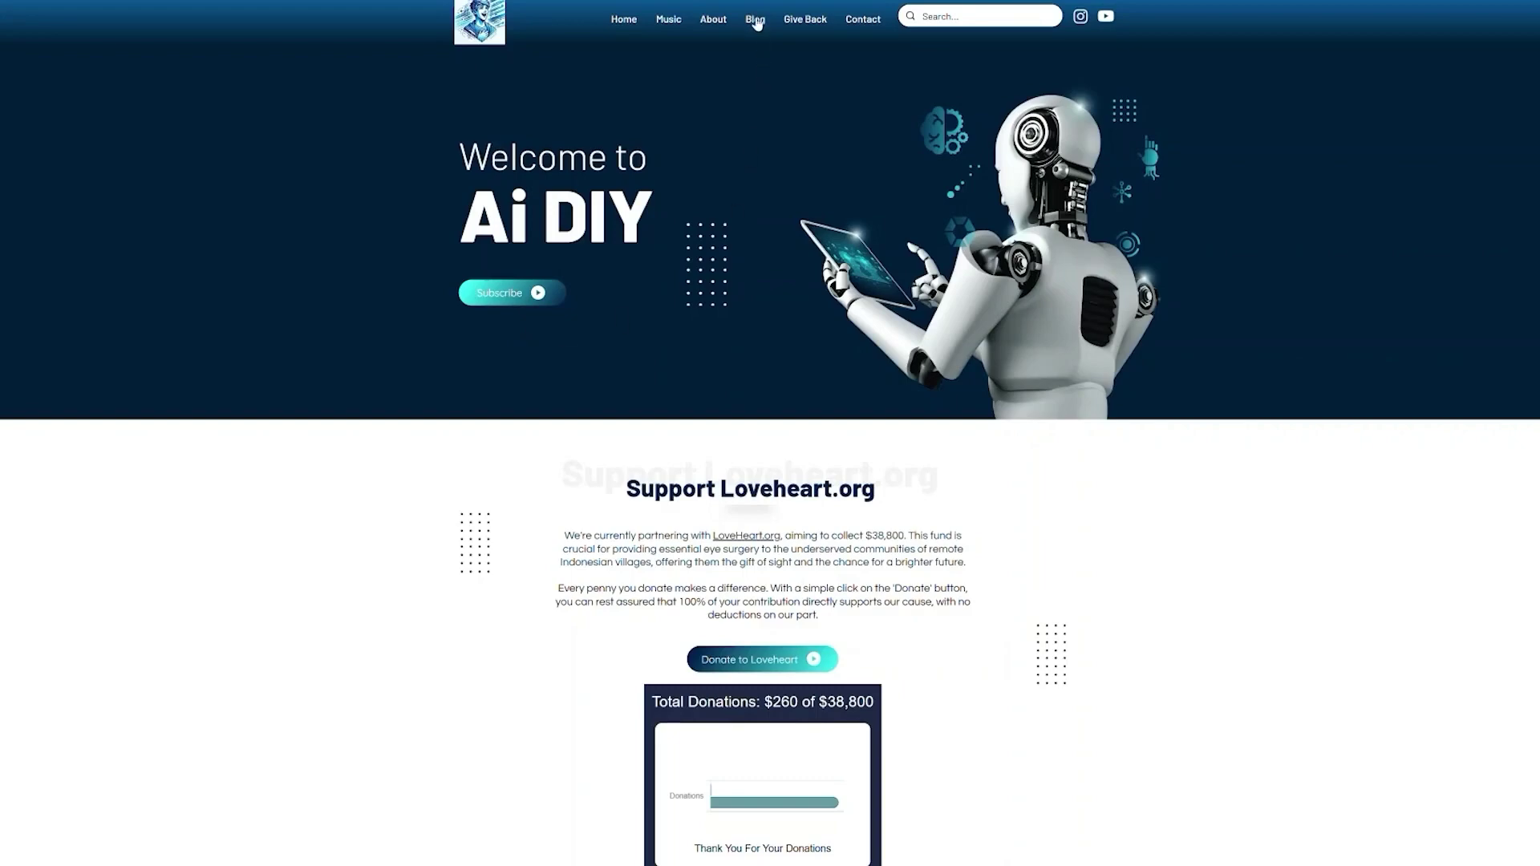
Open the AI DIY Blog page and scroll through the LoveHeart charity donation page
click(754, 20)
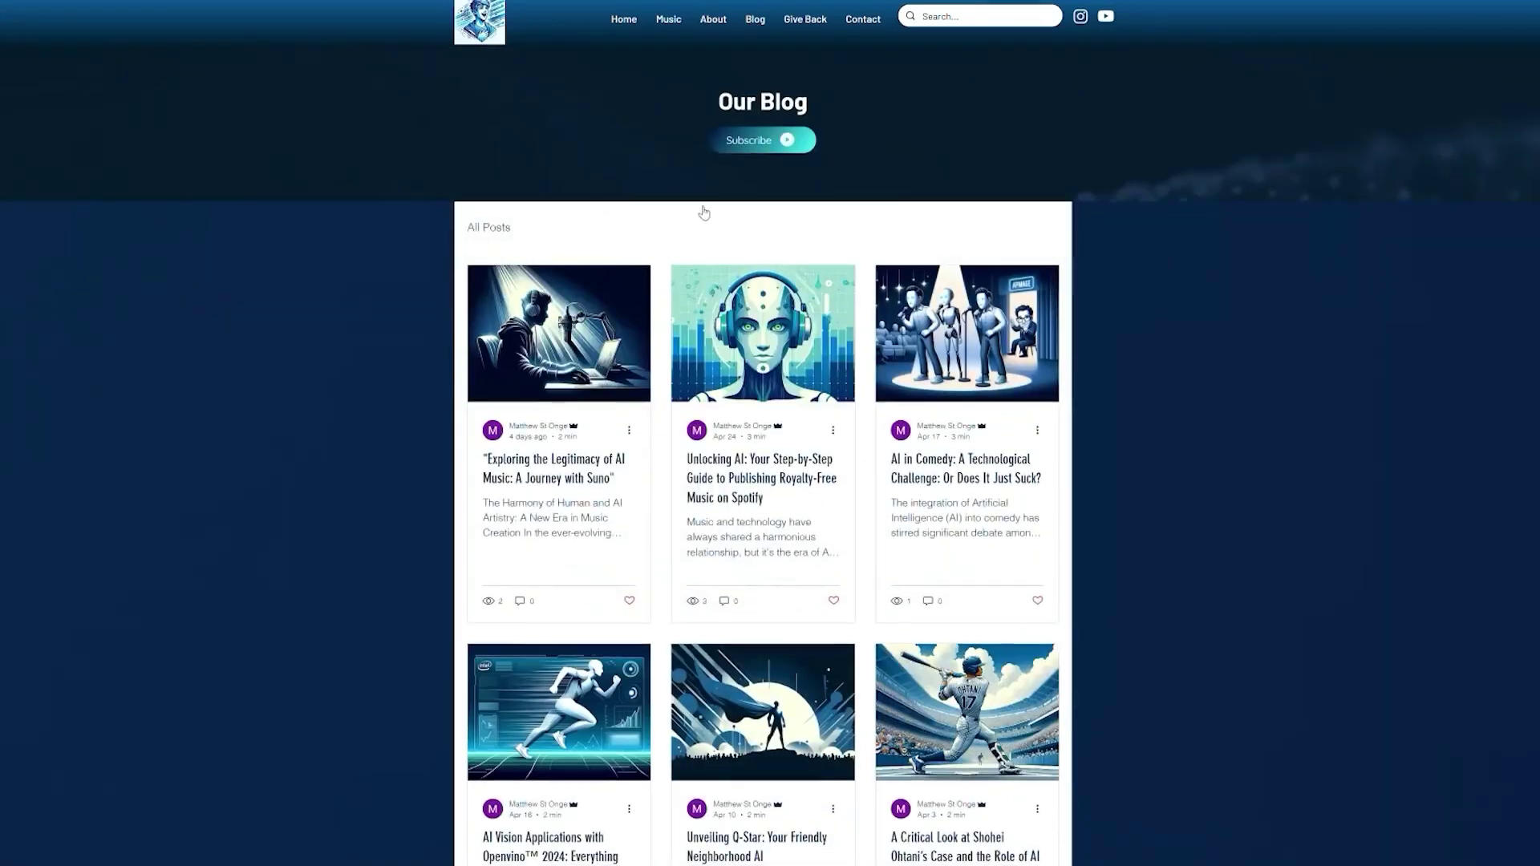
scroll(704, 213, down, 2)
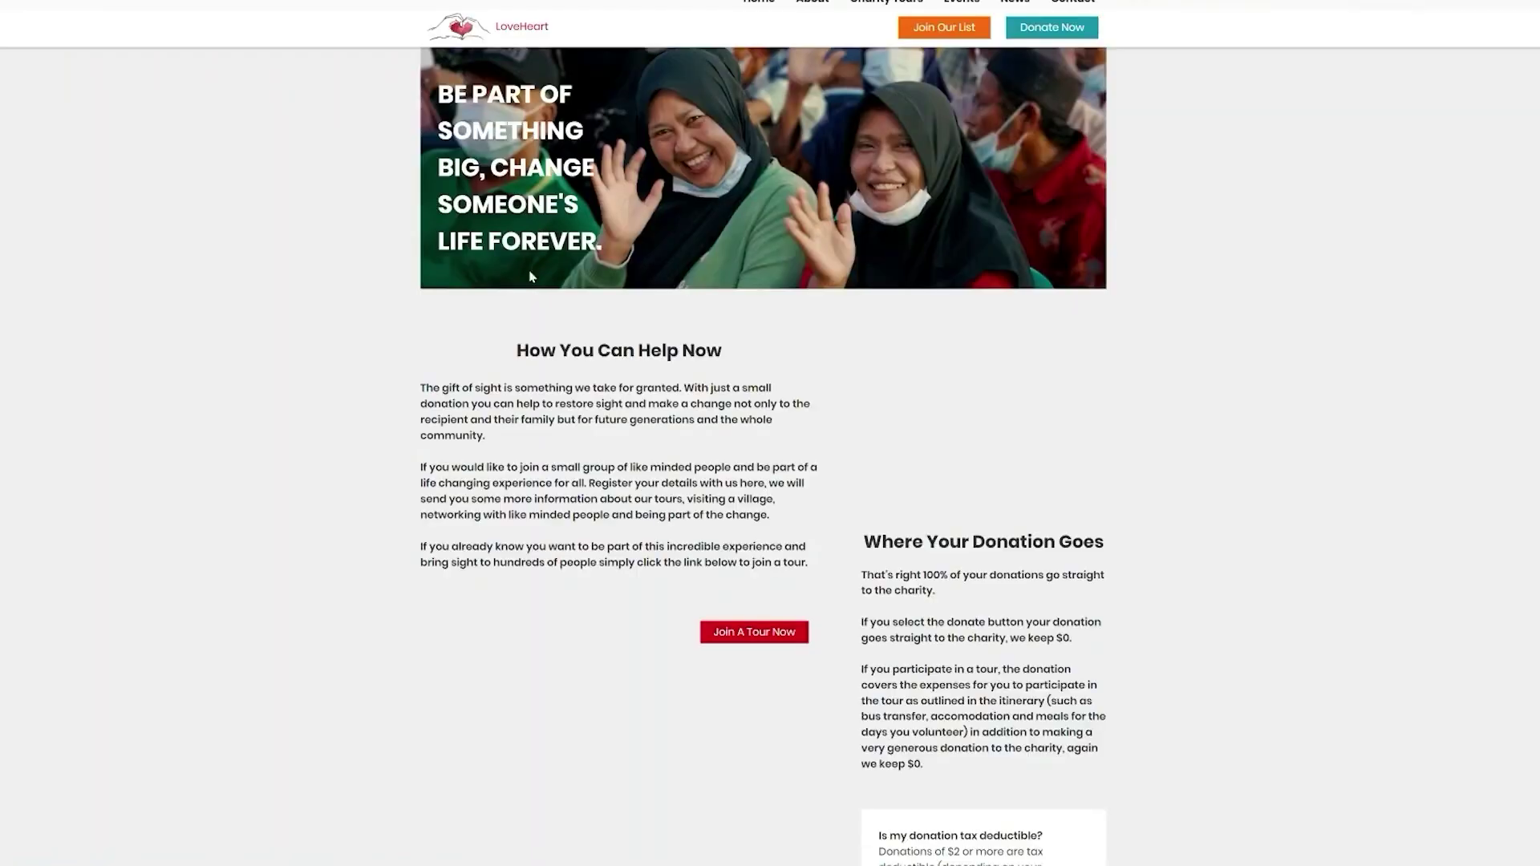
scroll(536, 285, down, 2)
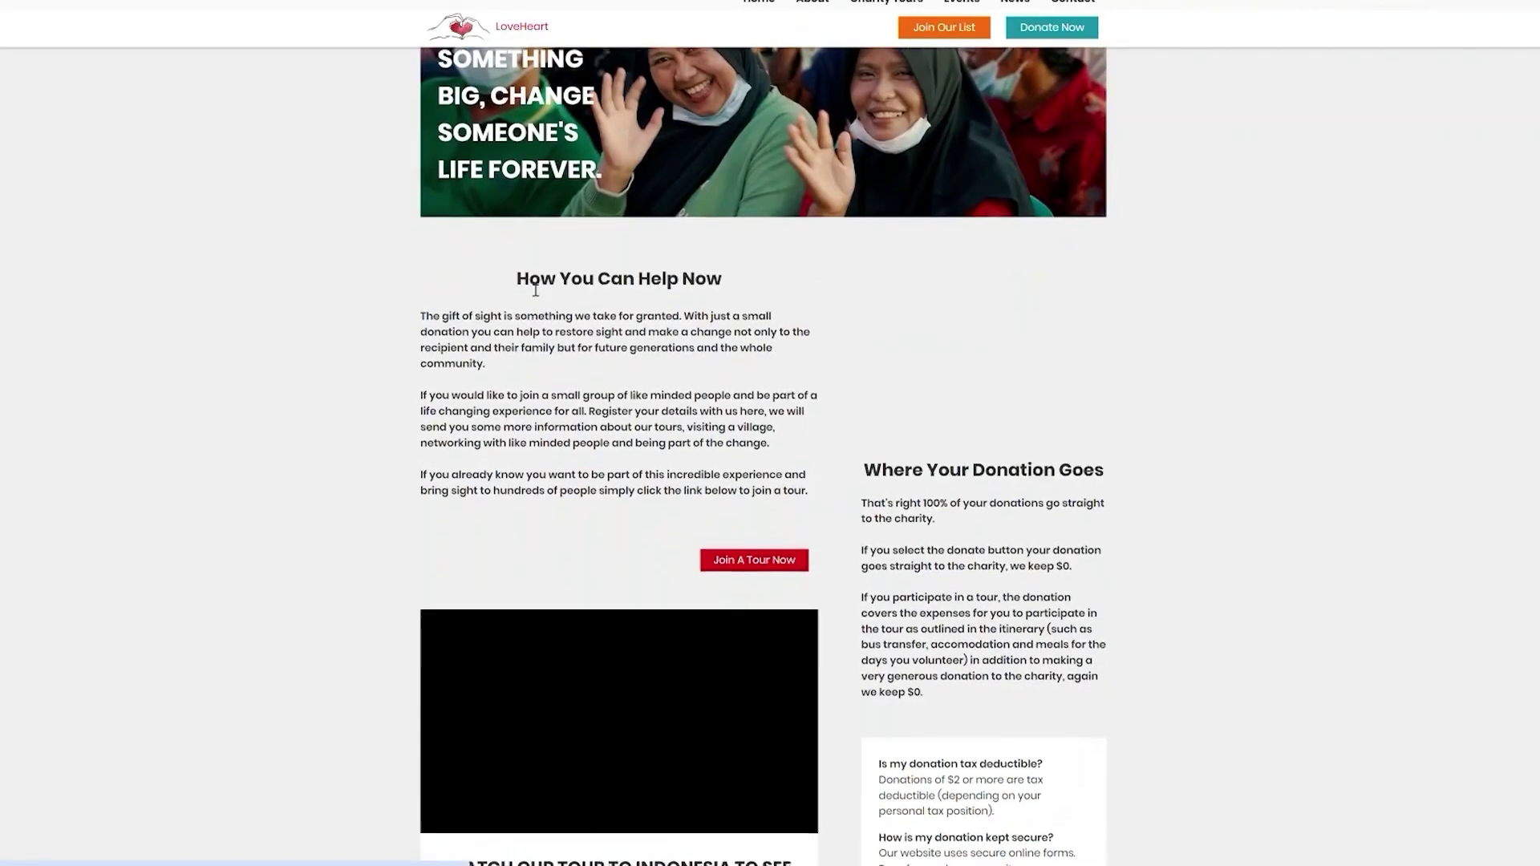
scroll(543, 296, down, 4)
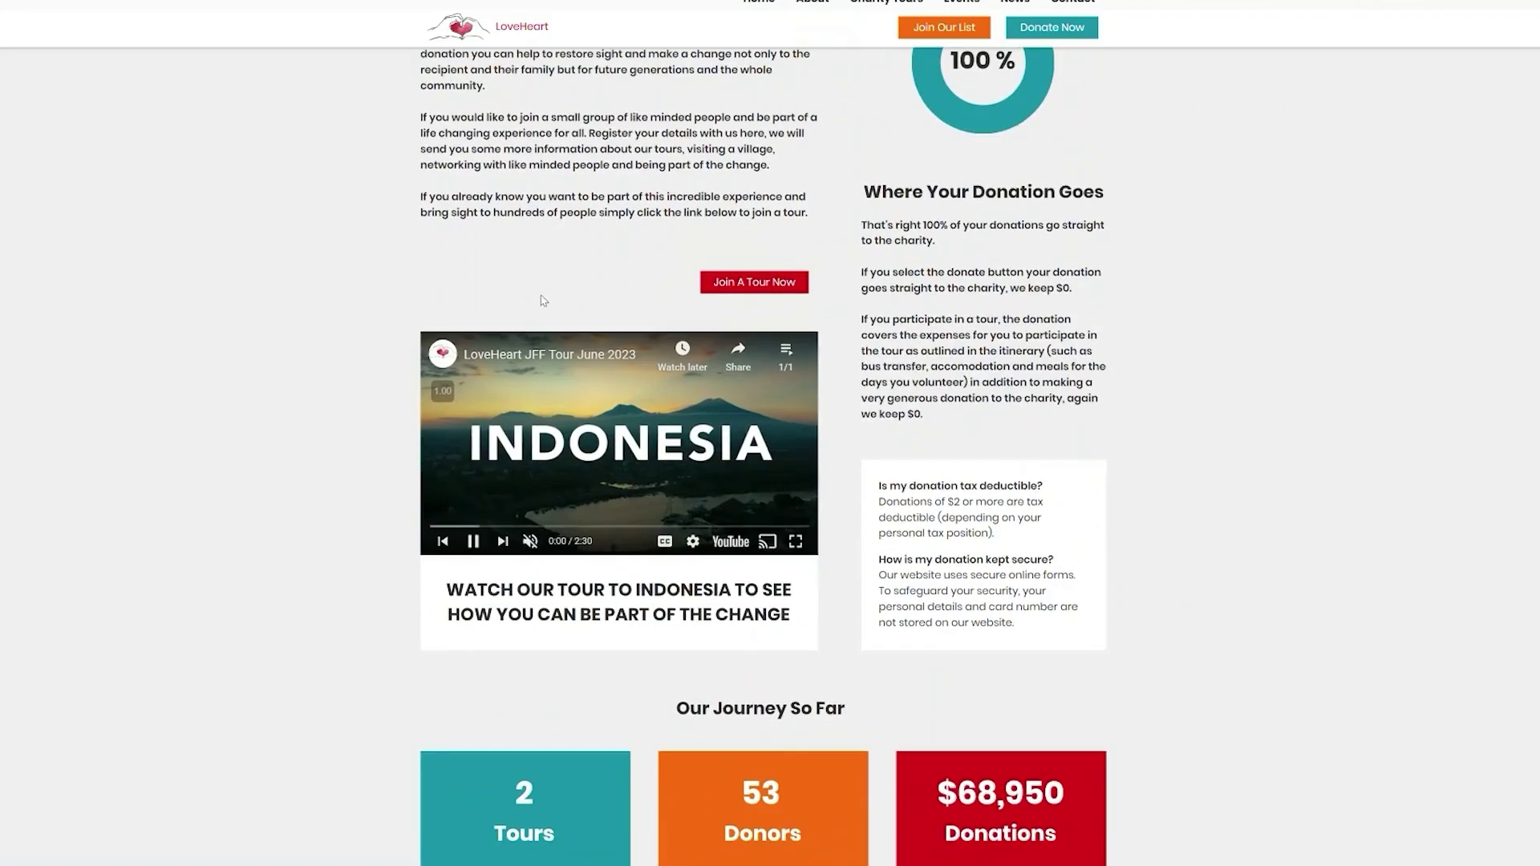
scroll(535, 307, down, 2)
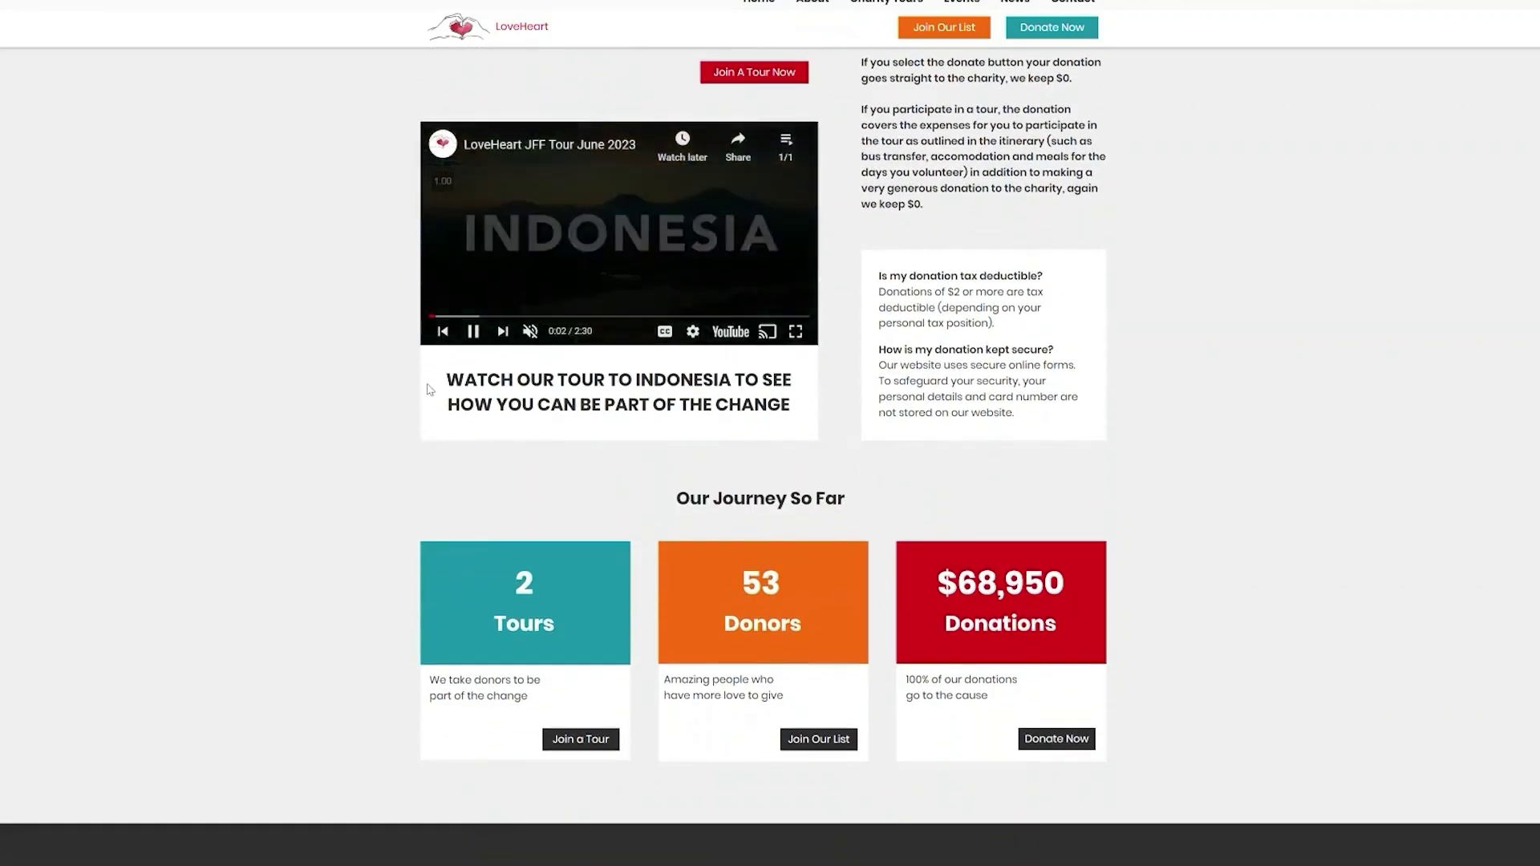
scroll(428, 390, down, 1)
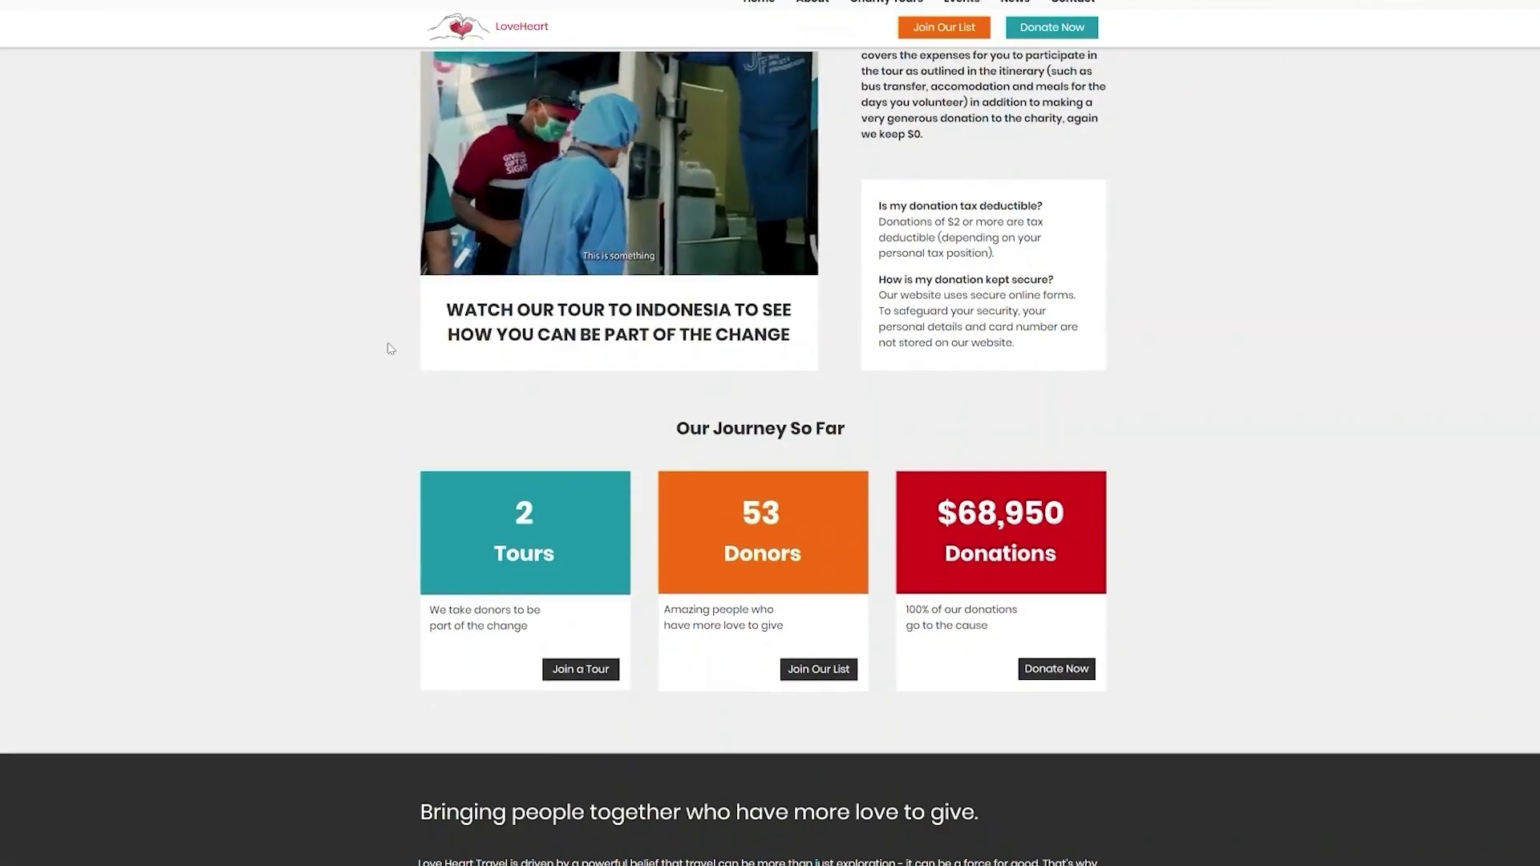
scroll(409, 339, up, 9)
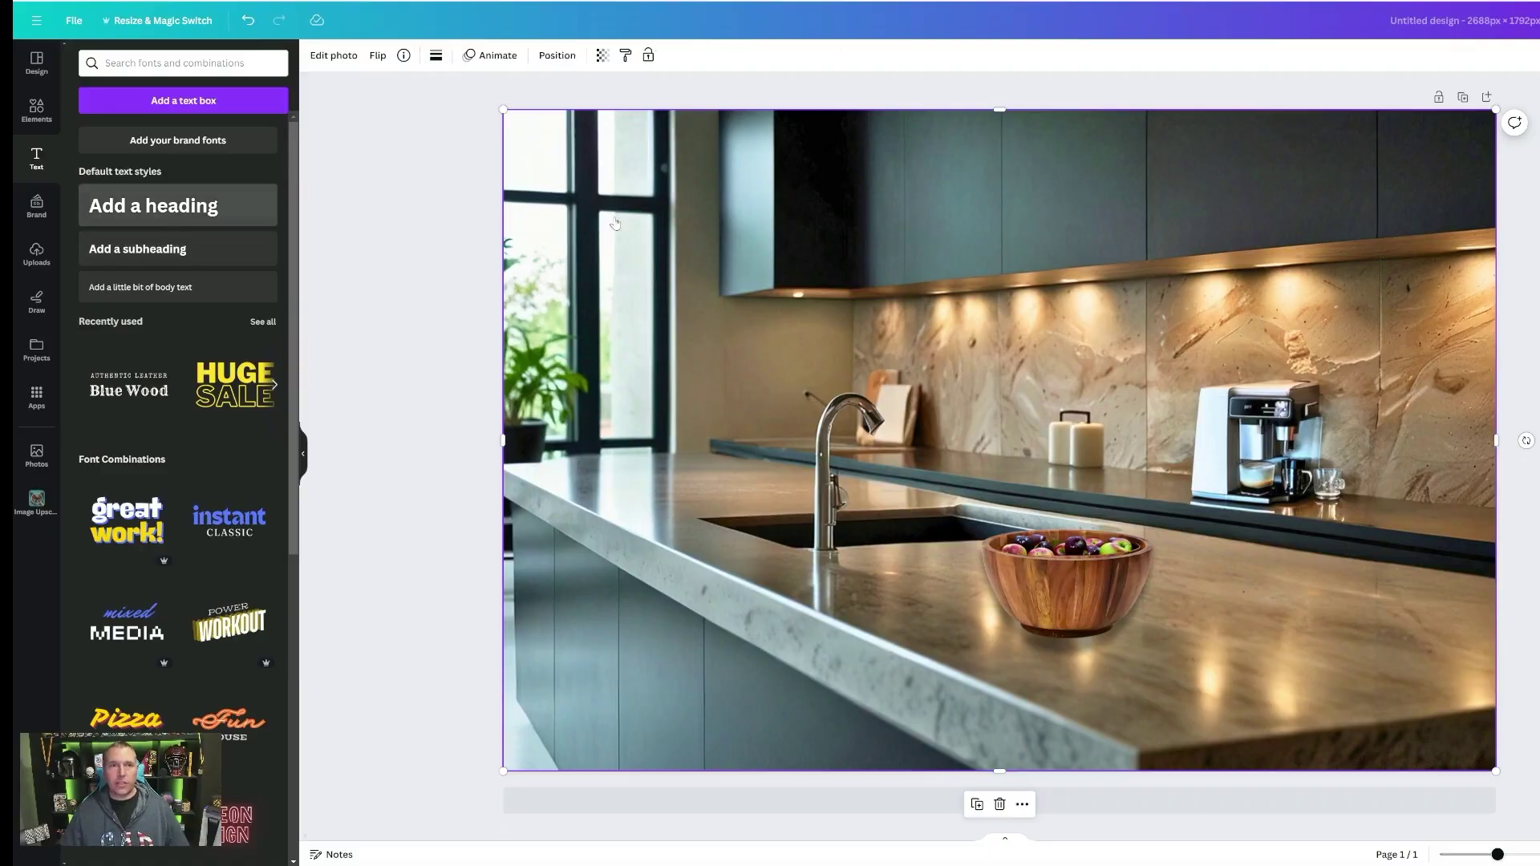
Add a heading for the ORCHARD LAKES / Bamboo Elegance title and search fonts for 'classy'
click(152, 205)
key(BackSpace)
scroll(165, 623, down, 3)
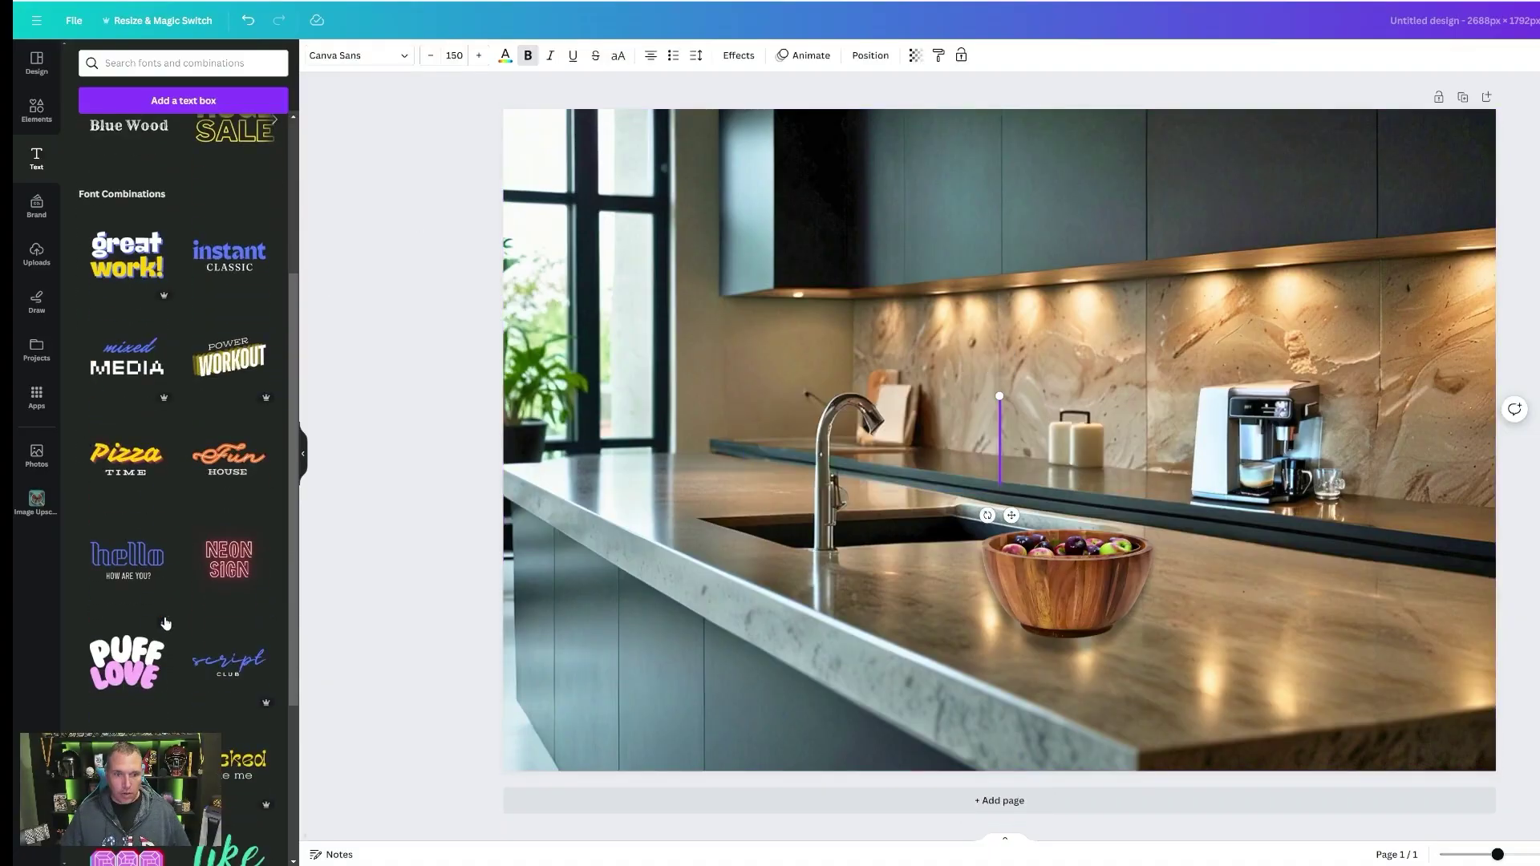
click(199, 64)
text(classy)
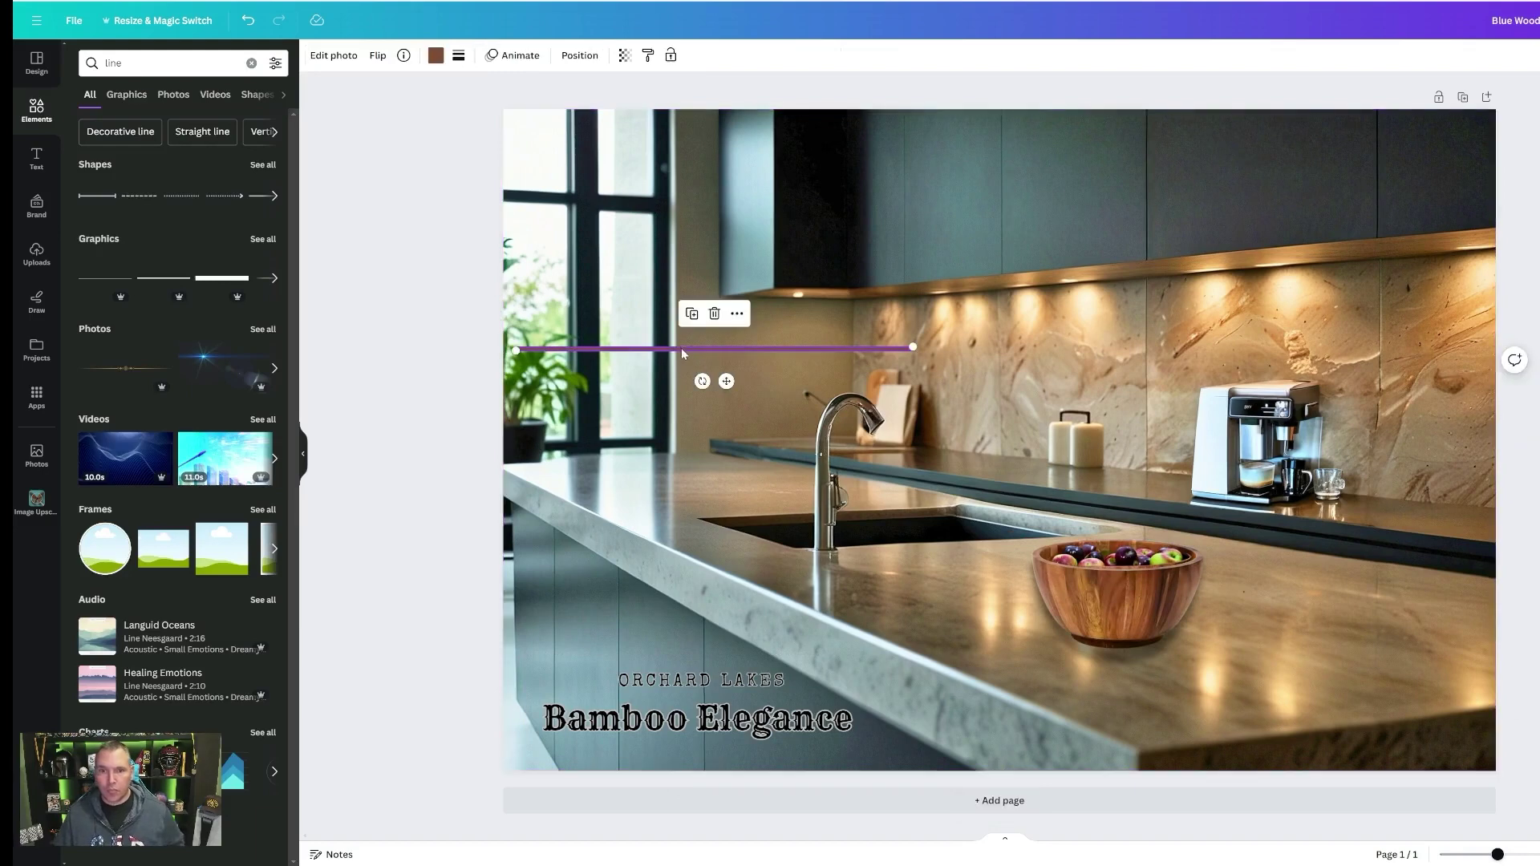
Recolour the horizontal line element black
click(436, 55)
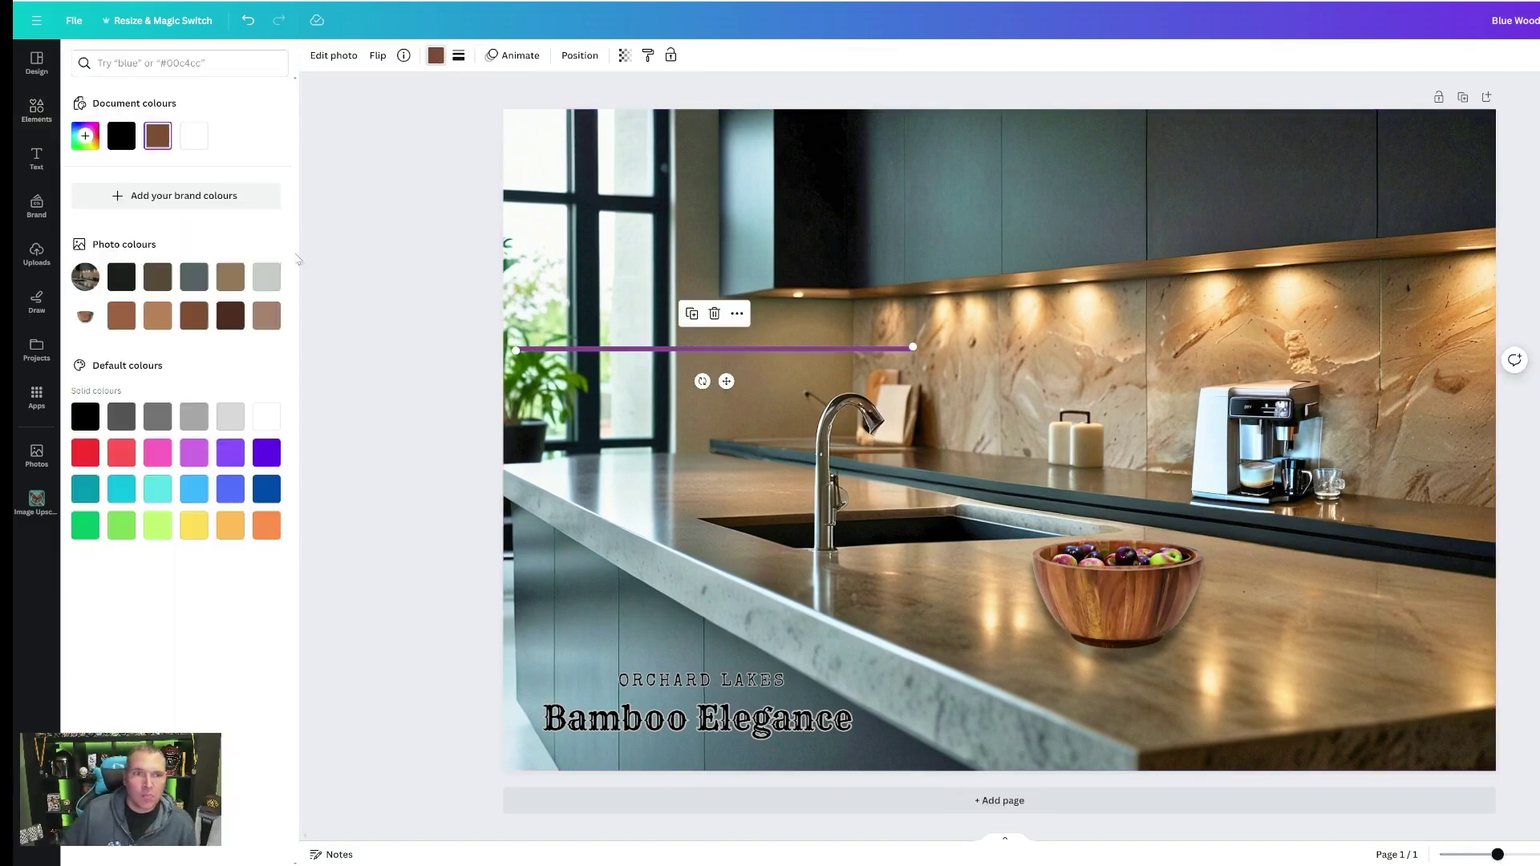
click(121, 276)
click(631, 417)
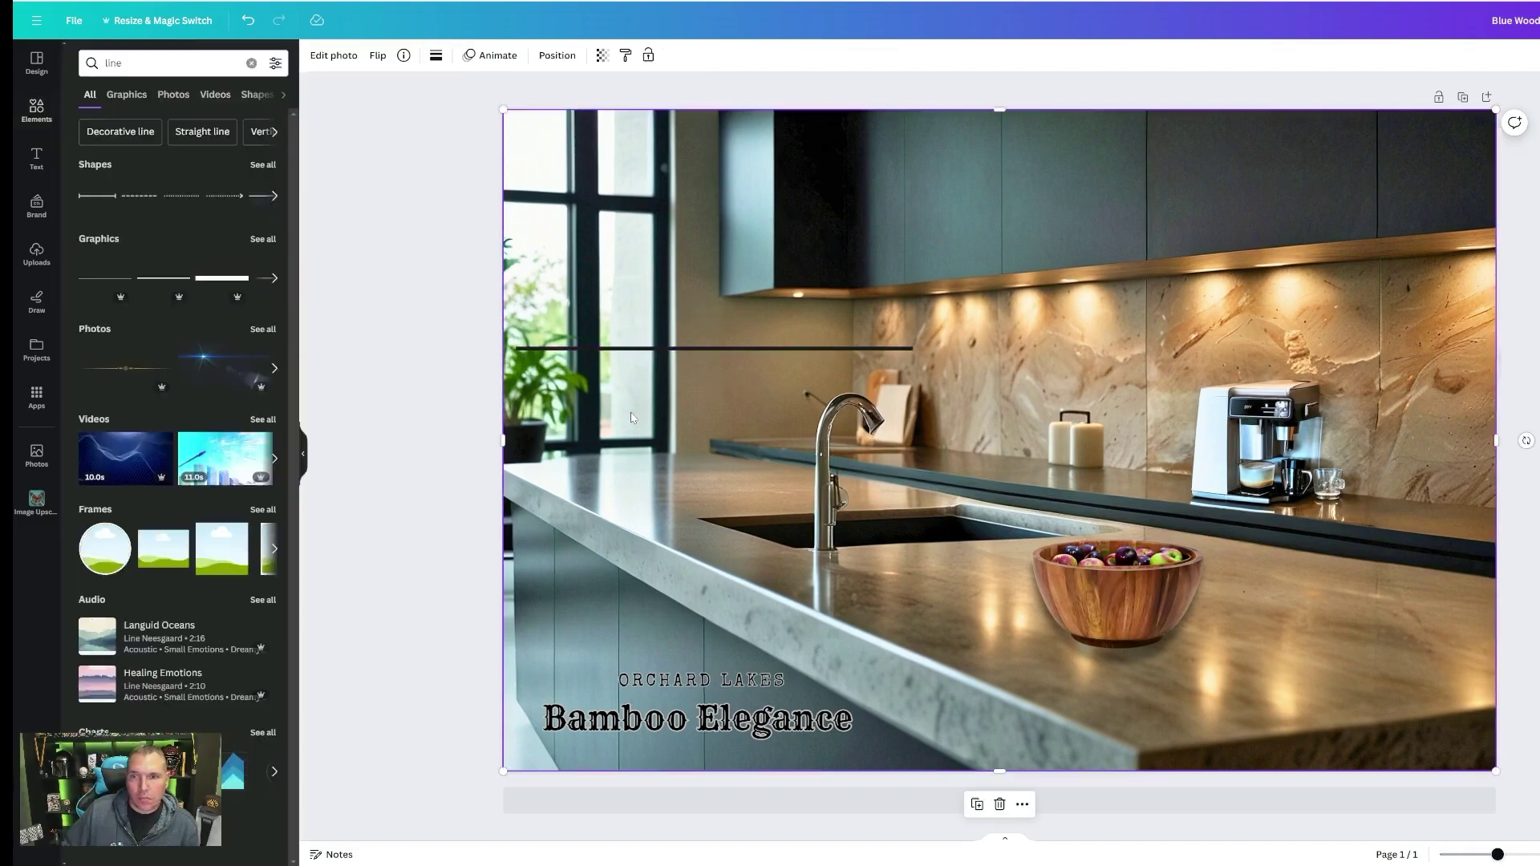
click(646, 350)
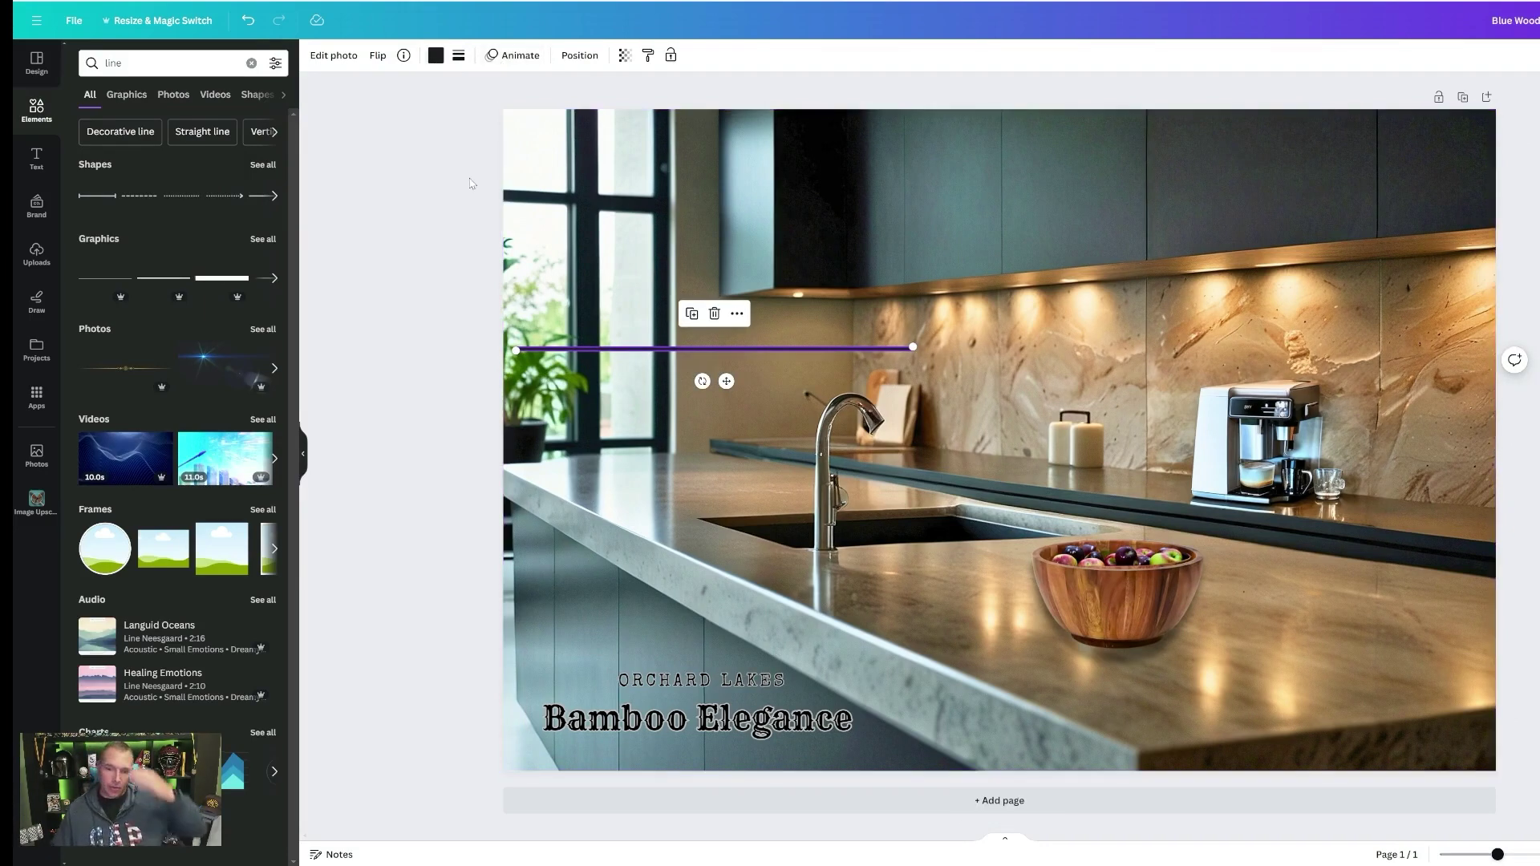
click(435, 55)
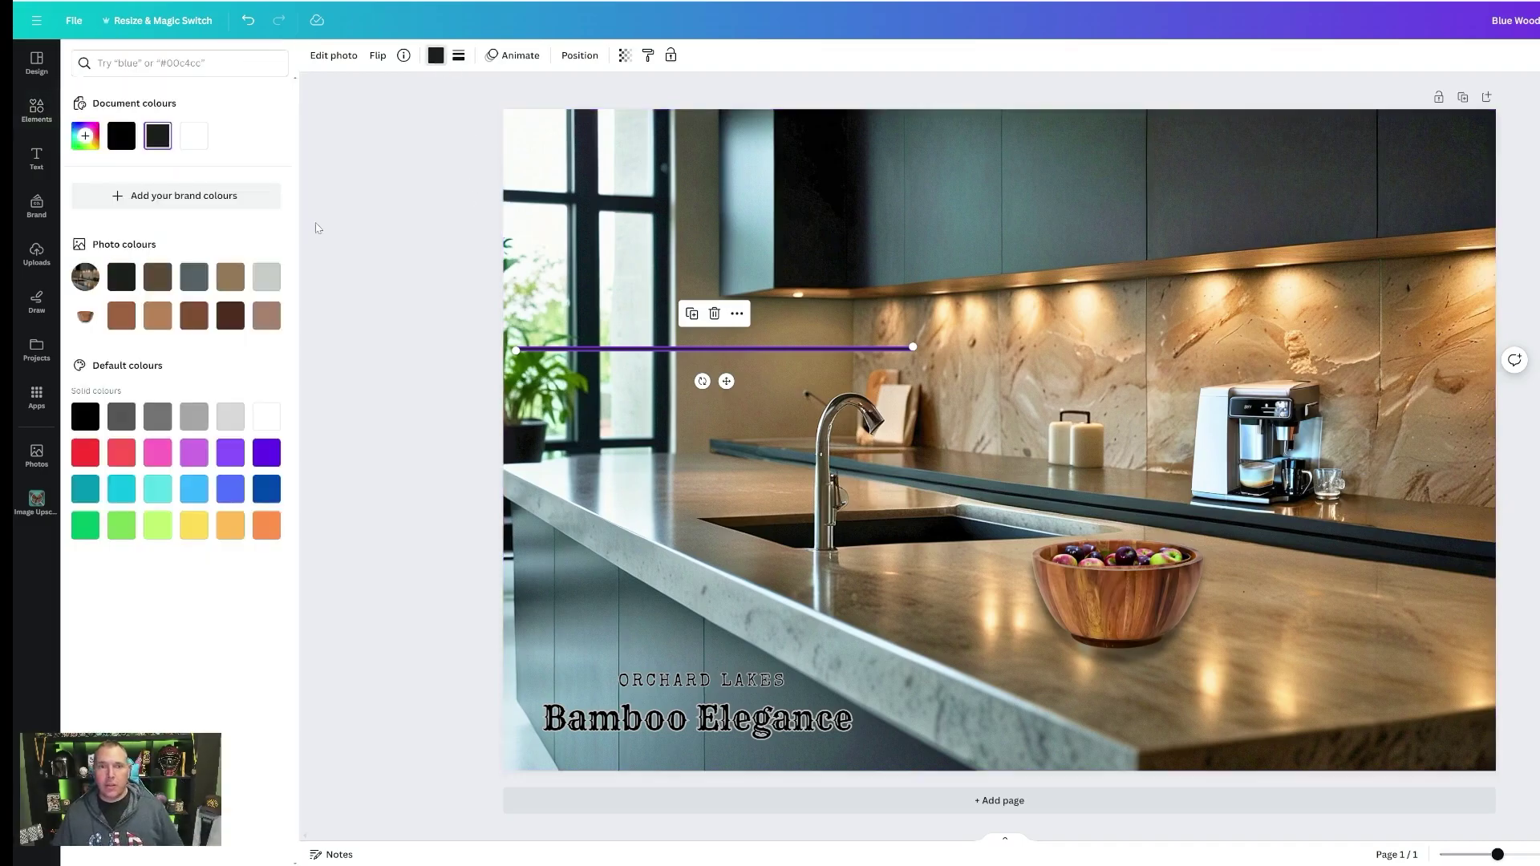